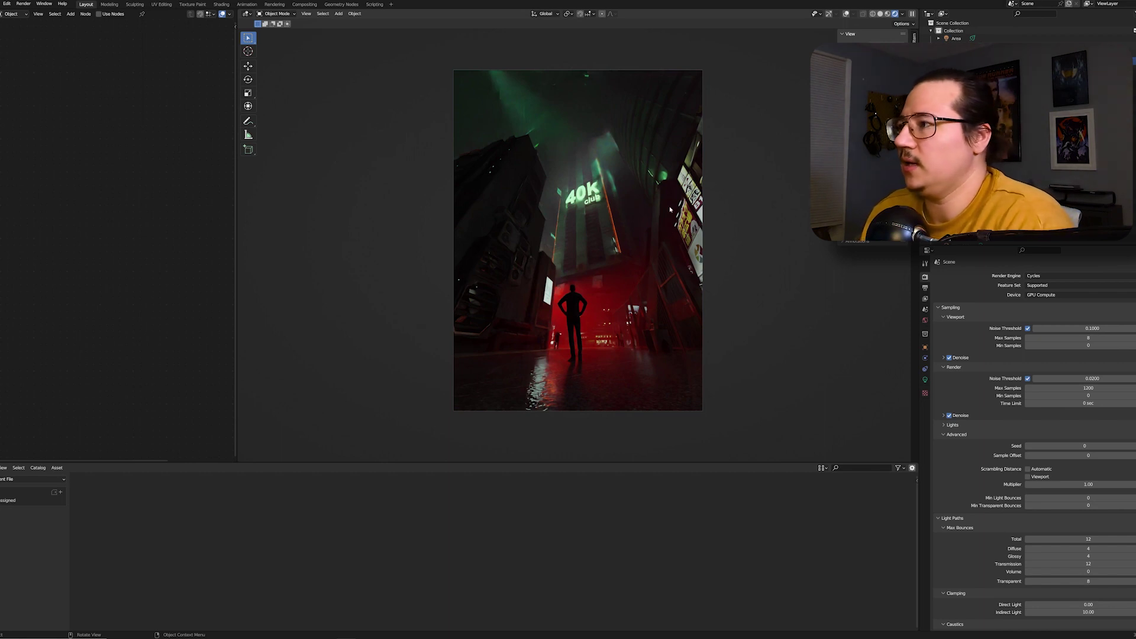
- Show the viewport overlays, display the scene in solid shading, and hide the large volume cube enclosing the buildings
{"action": "key", "text": "shift+alt+z"}
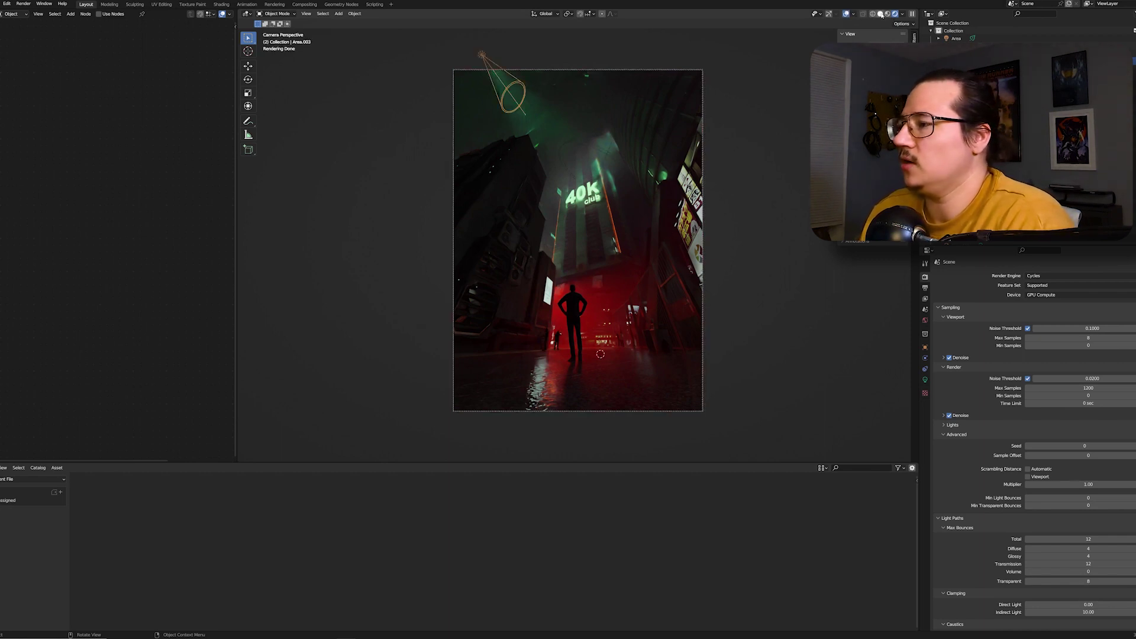
{"action": "key", "text": "z"}
{"action": "middle_click_drag", "start_coordinate": [645, 281], "coordinate": [632, 273]}
{"action": "left_click", "coordinate": [761, 260]}
{"action": "middle_click_drag", "start_coordinate": [761, 260], "coordinate": [671, 167]}
{"action": "key", "text": "alt+z"}
{"action": "scroll", "coordinate": [670, 162], "scroll_direction": "down", "scroll_amount": 6}
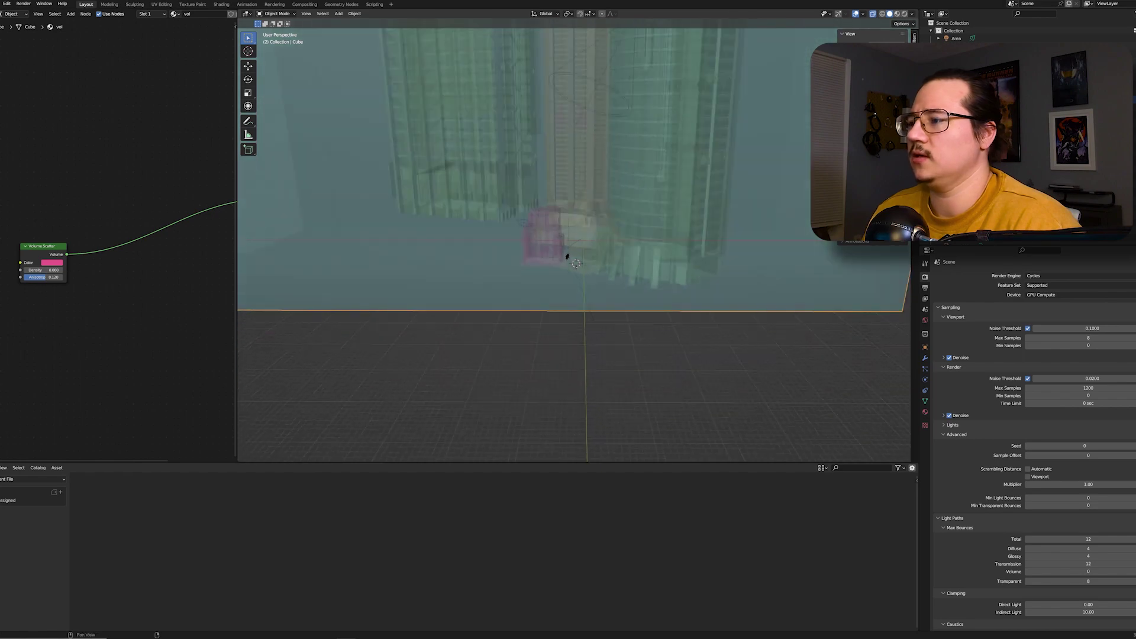
{"action": "middle_click_drag", "start_coordinate": [703, 152], "coordinate": [707, 127]}
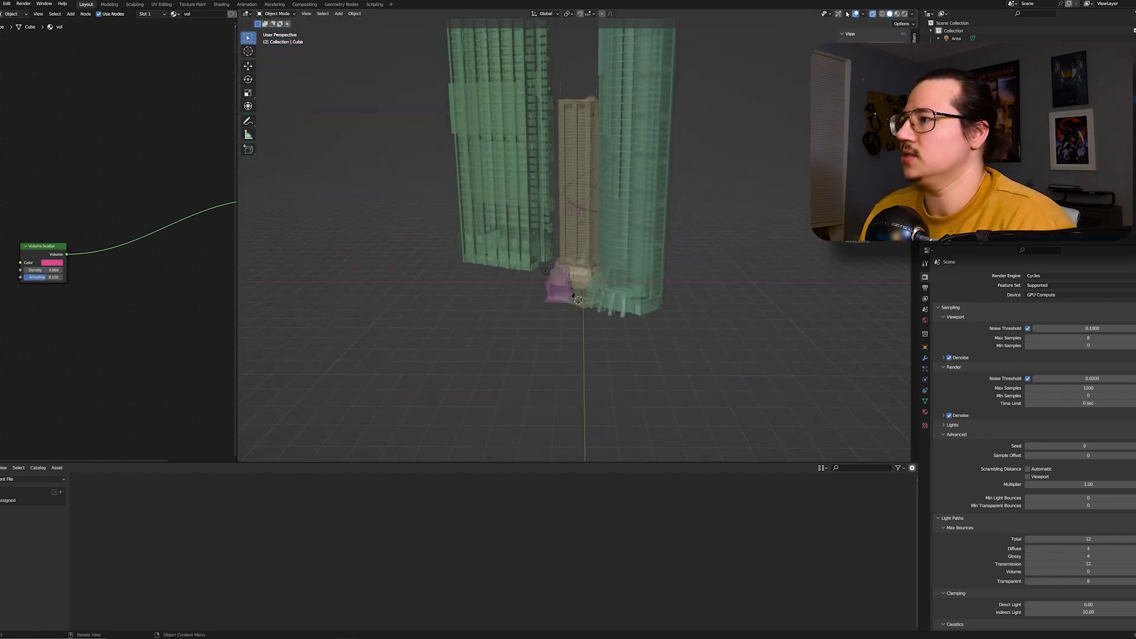
{"action": "left_click", "coordinate": [882, 14]}
- Examine the scale and layout of the building models from several angles outside the camera view
{"action": "scroll", "coordinate": [625, 312], "scroll_direction": "up", "scroll_amount": 4}
{"action": "middle_click_drag", "start_coordinate": [626, 312], "coordinate": [608, 288]}
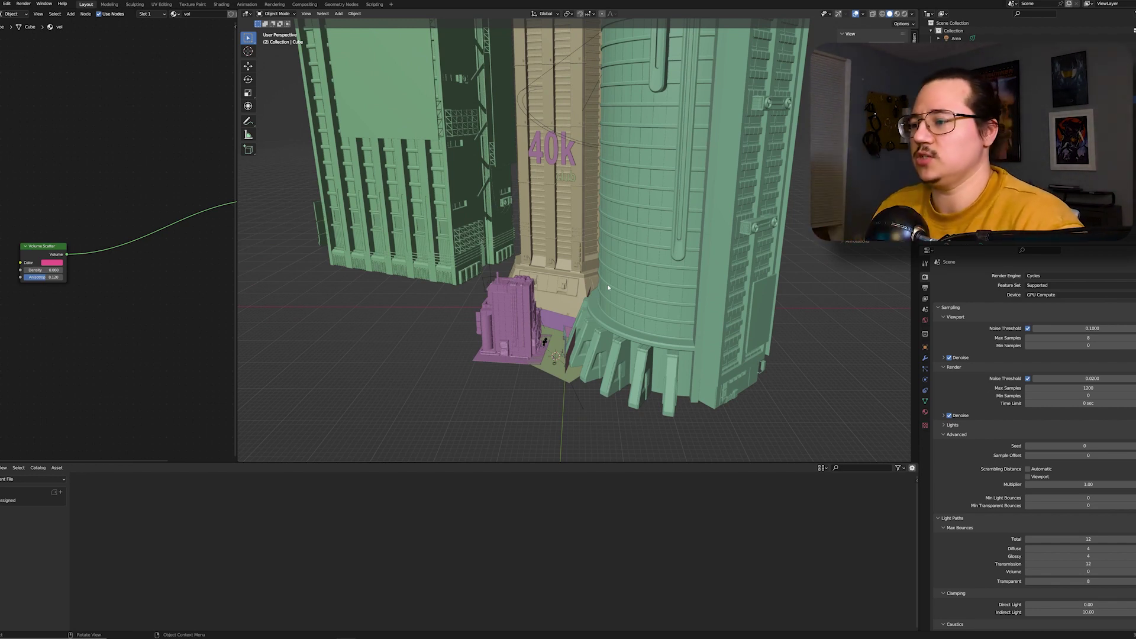
{"action": "left_click", "coordinate": [619, 279]}
{"action": "scroll", "coordinate": [668, 320], "scroll_direction": "down", "scroll_amount": 2}
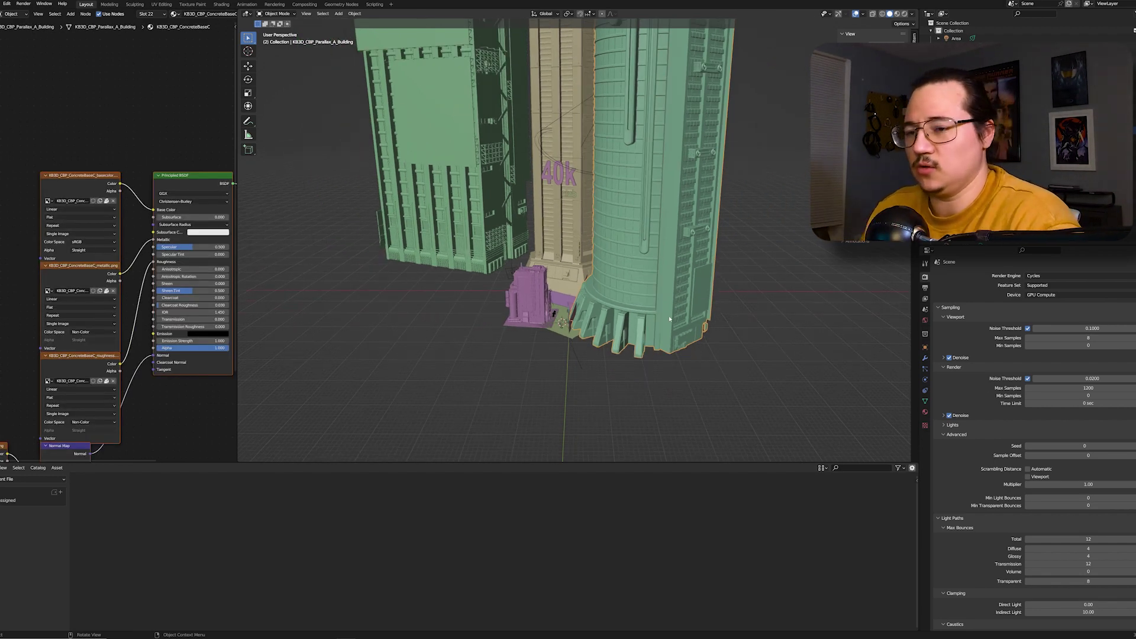
{"action": "middle_click_drag", "start_coordinate": [669, 319], "coordinate": [723, 357]}
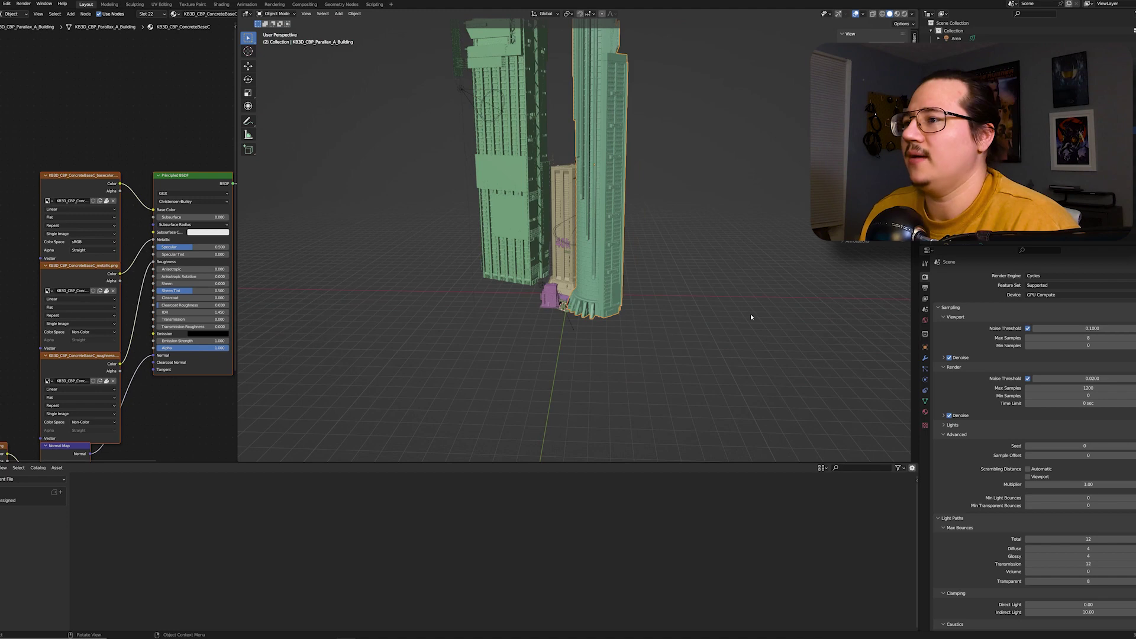
{"action": "middle_click_drag", "start_coordinate": [750, 317], "coordinate": [719, 331]}
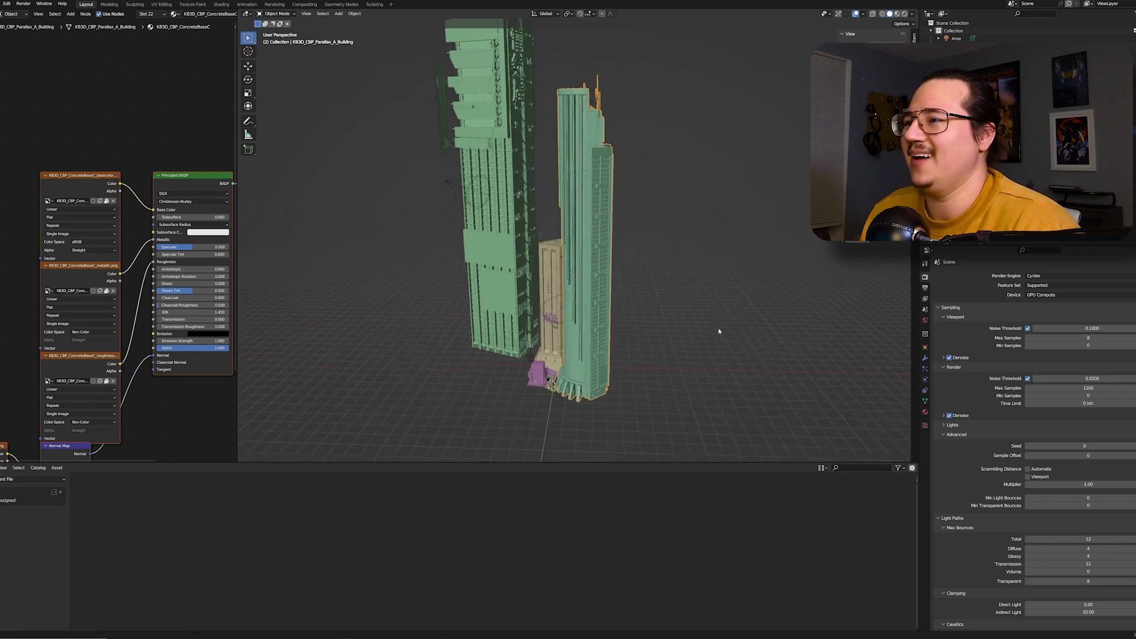
{"action": "scroll", "coordinate": [658, 206], "scroll_direction": "up", "scroll_amount": 5}
- Change the text of the 40k sign on the central tower to 50k
{"action": "left_click", "coordinate": [633, 227]}
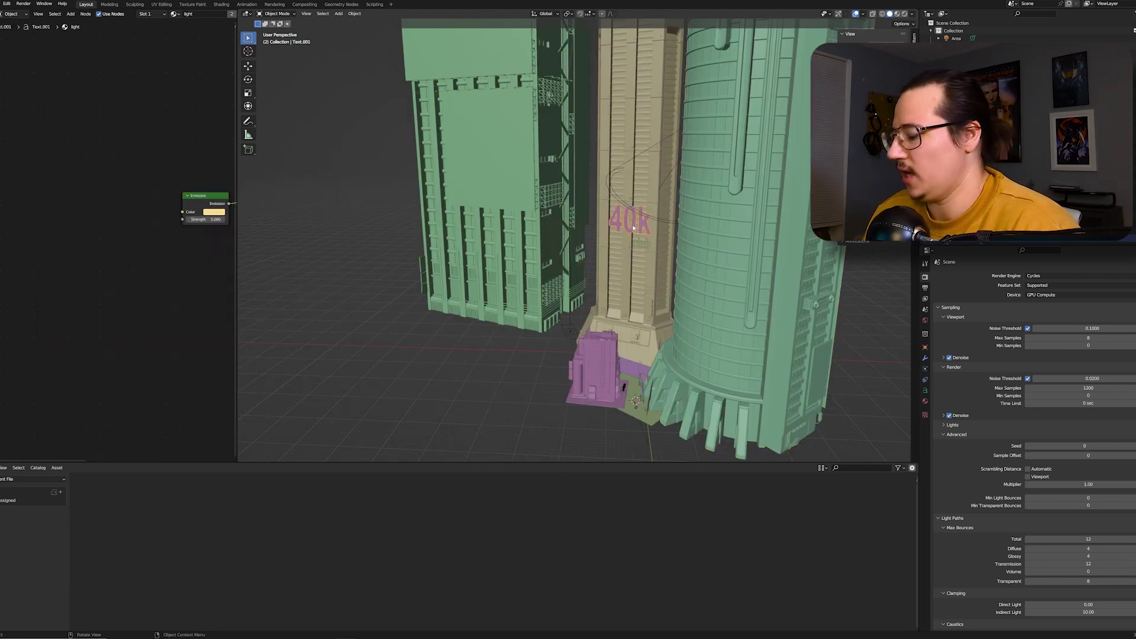
{"action": "scroll", "coordinate": [633, 228], "scroll_direction": "up", "scroll_amount": 5}
{"action": "scroll", "coordinate": [503, 267], "scroll_direction": "down", "scroll_amount": 3}
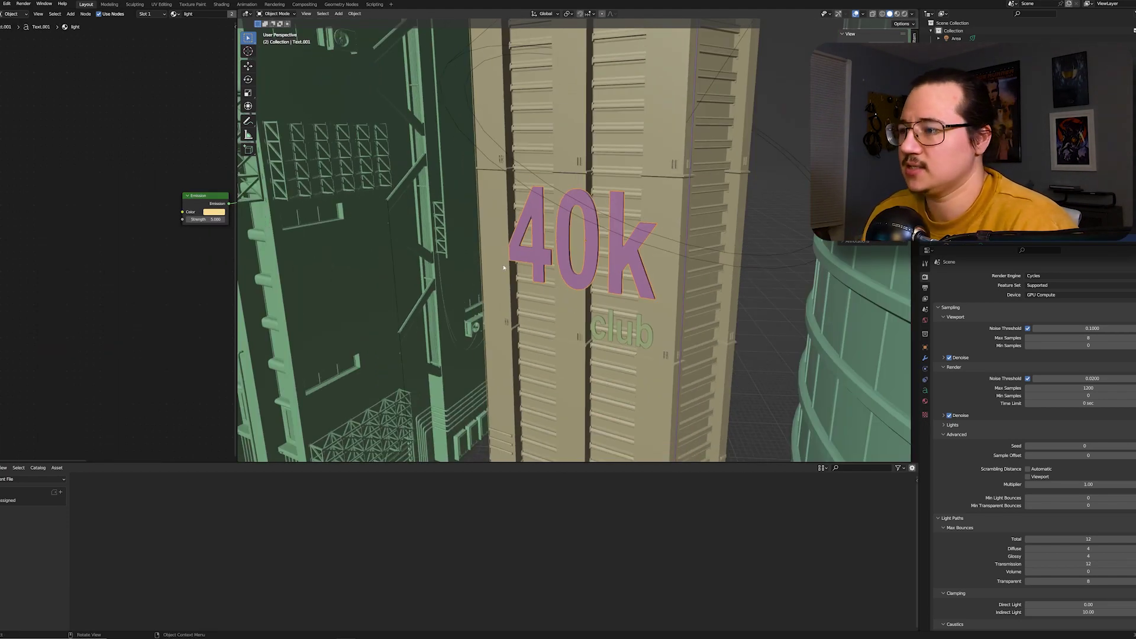
{"action": "key", "text": "Tab"}
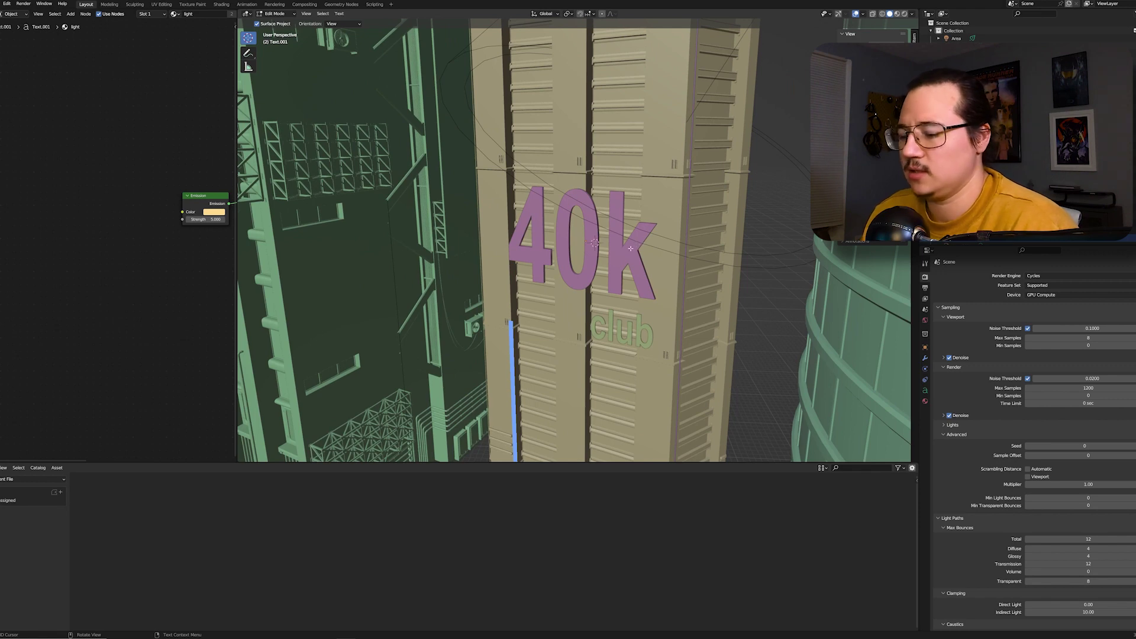
{"action": "key", "text": "BackSpace"}
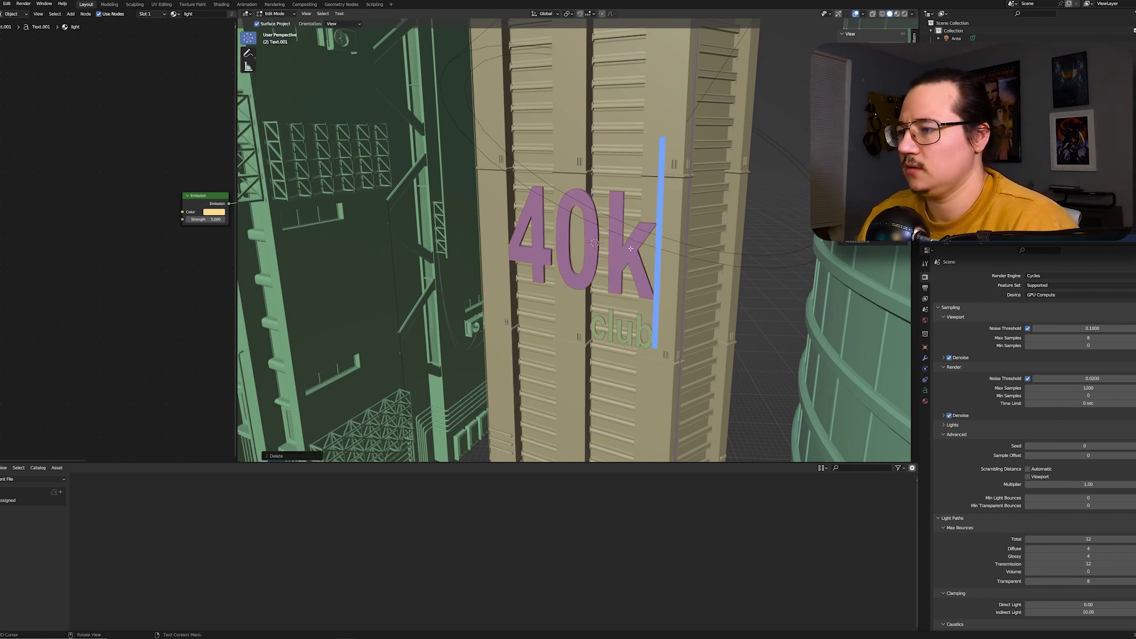
{"action": "key", "text": "BackSpace"}
{"action": "key", "text": "BackSpace"}
{"action": "key", "text": "BackSpace"}
{"action": "type", "text": "50k"}
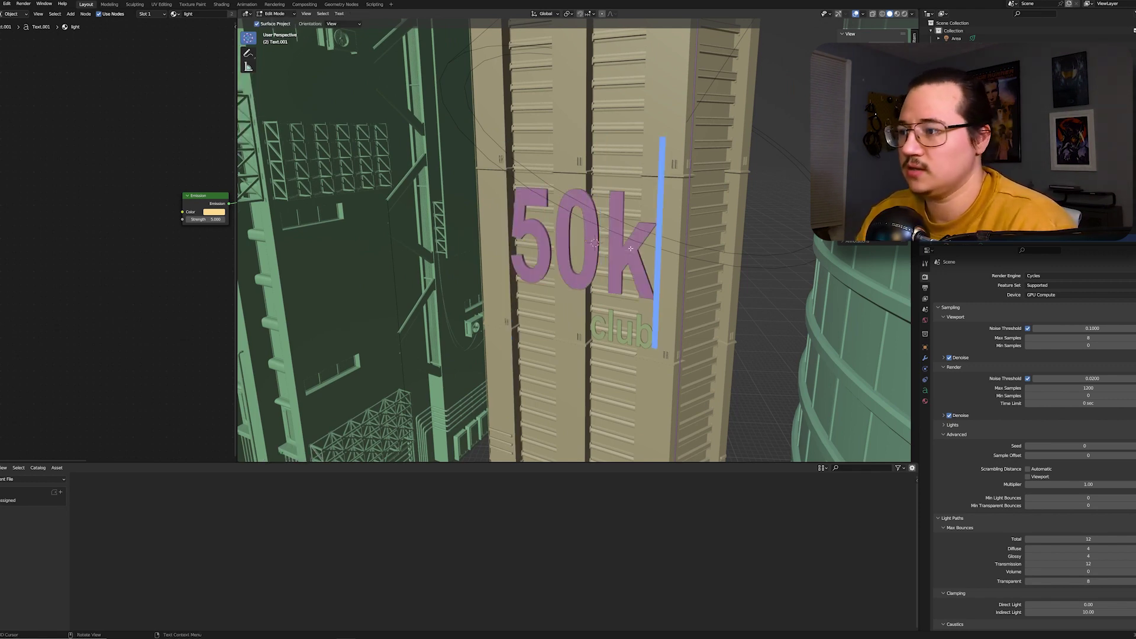
- Restore the central tower's sign text to 40k and return to Object Mode
{"action": "key", "text": "BackSpace"}
{"action": "key", "text": "BackSpace"}
{"action": "key", "text": "BackSpace"}
{"action": "type", "text": "40"}
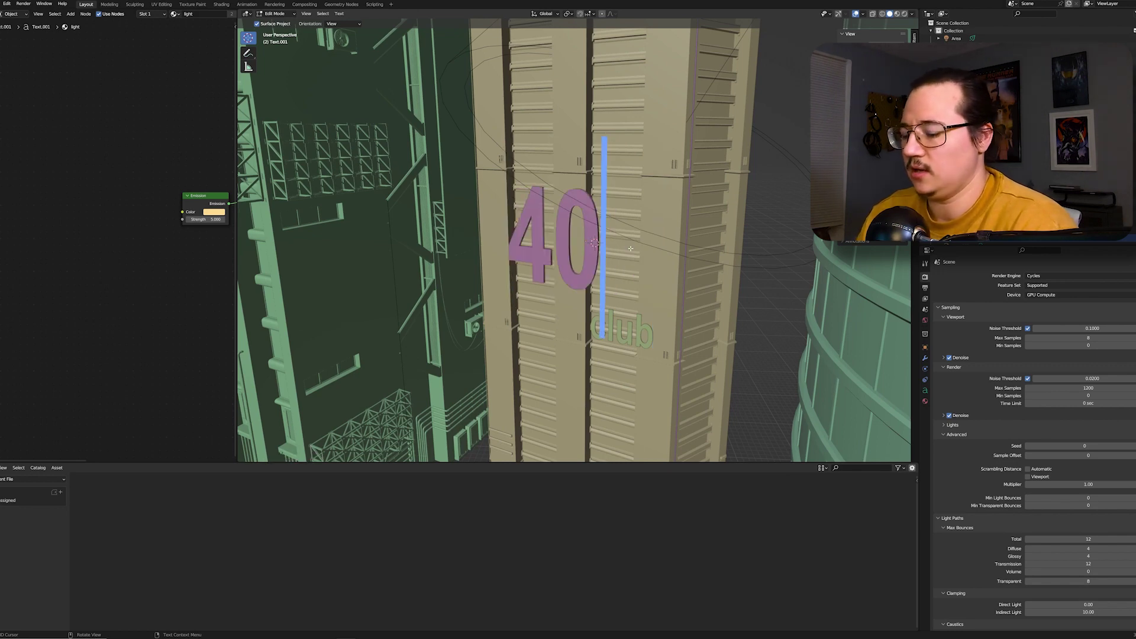
{"action": "type", "text": "k"}
{"action": "key", "text": "Tab"}
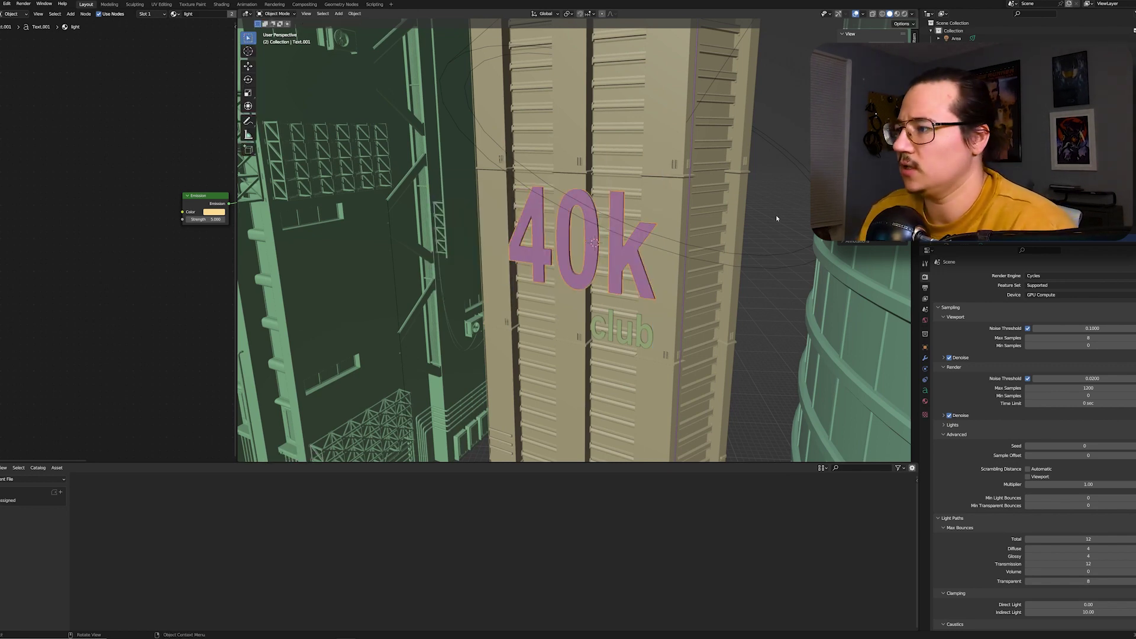
- Add a new text object at the 3D cursor in front of the tower sign
{"action": "key", "text": "shift+a"}
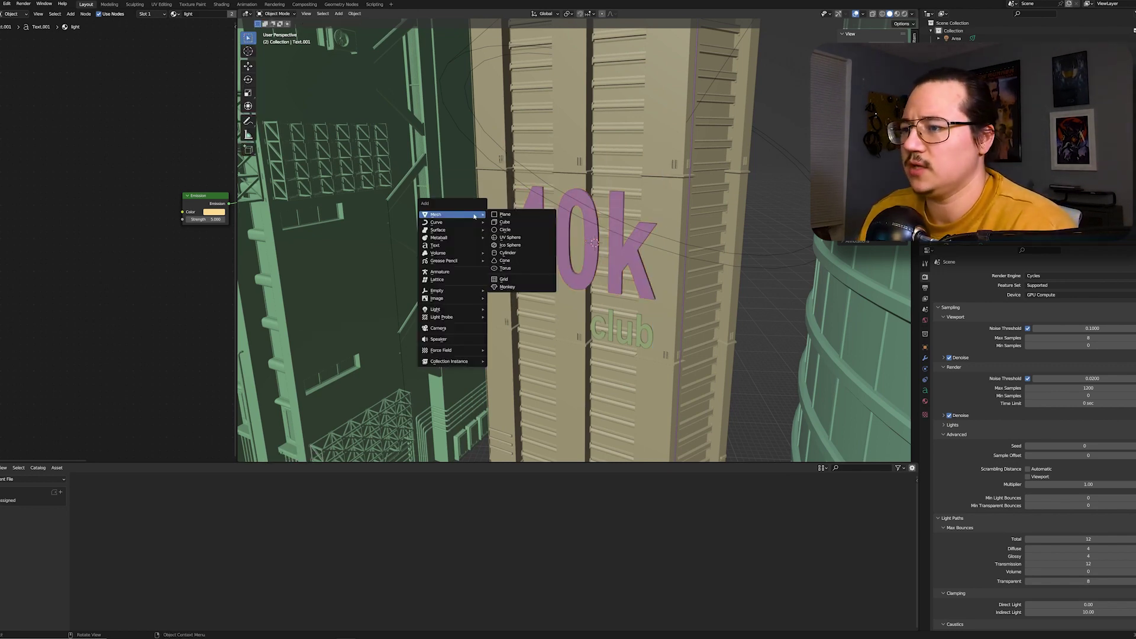
{"action": "left_click", "coordinate": [445, 244]}
{"action": "middle_click_drag", "start_coordinate": [582, 252], "coordinate": [627, 173]}
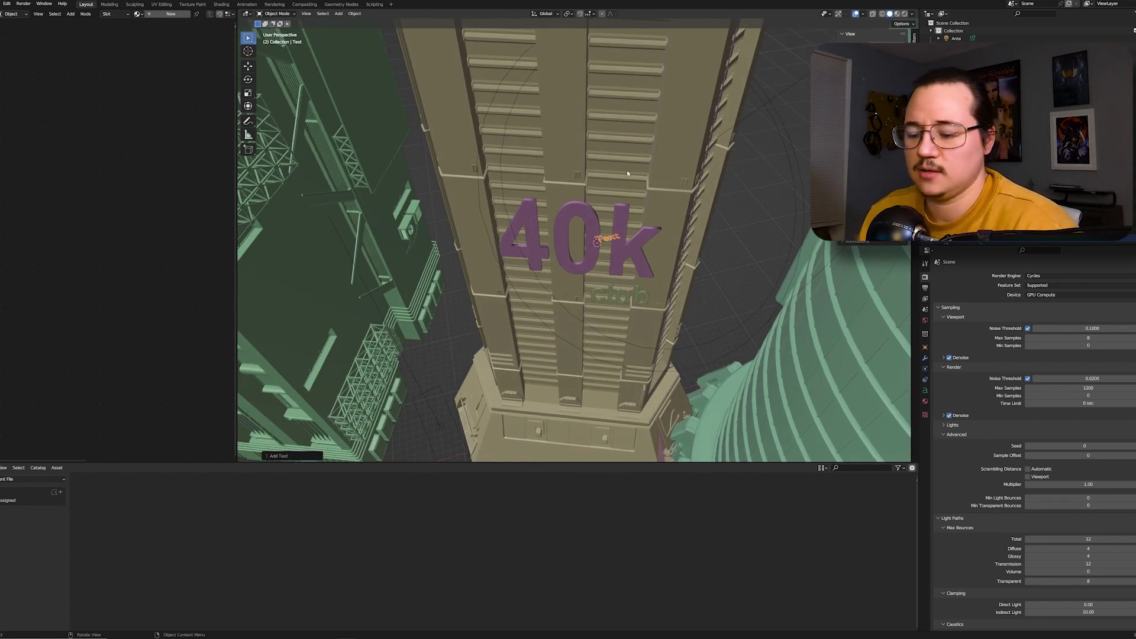
- Inspect the 40k sign's extrusion setting and its emission material
{"action": "left_click", "coordinate": [633, 241]}
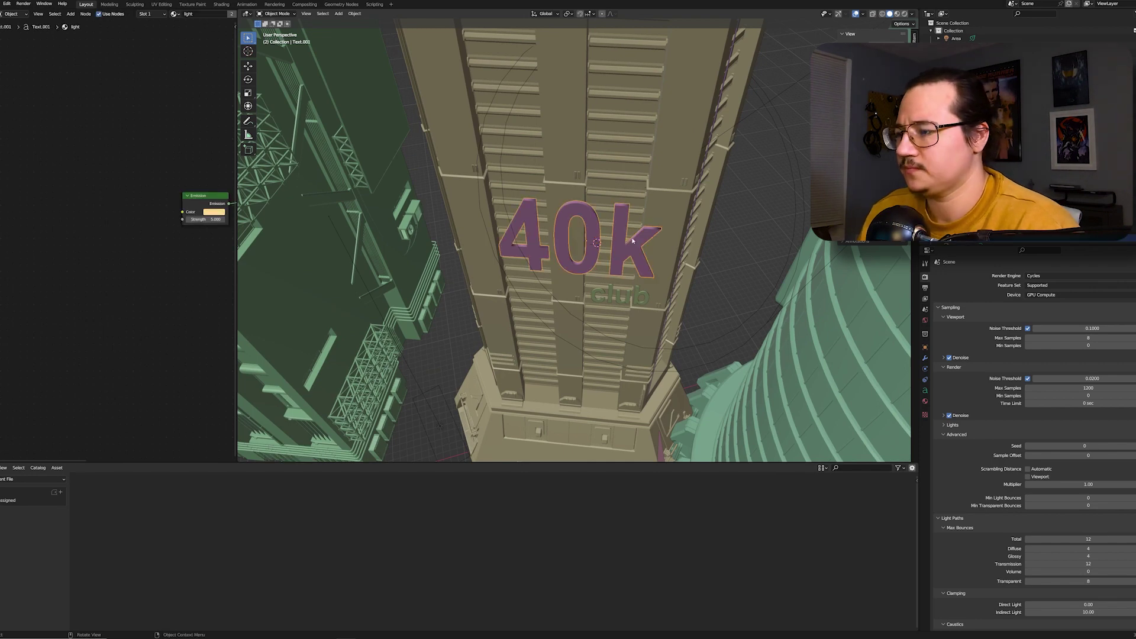
{"action": "middle_click_drag", "start_coordinate": [684, 262], "coordinate": [709, 284]}
{"action": "left_click", "coordinate": [925, 391]}
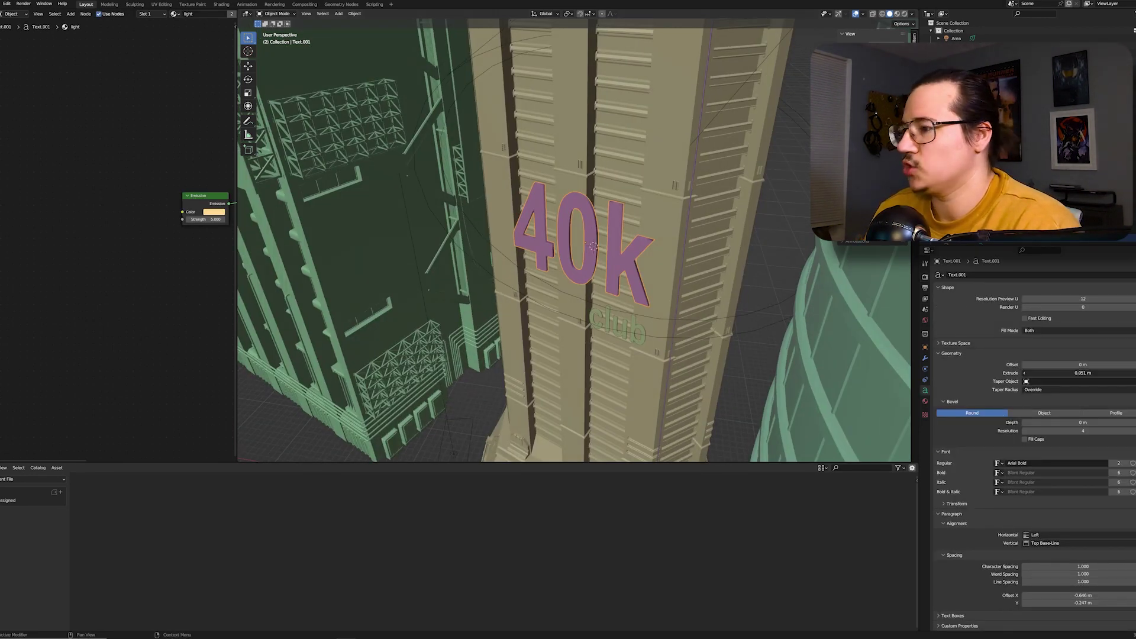
{"action": "mouse_move", "coordinate": [1065, 373]}
{"action": "left_mouse_down"}
{"action": "mouse_move", "coordinate": [1112, 372]}
{"action": "mouse_move", "coordinate": [1065, 372]}
{"action": "left_mouse_up"}
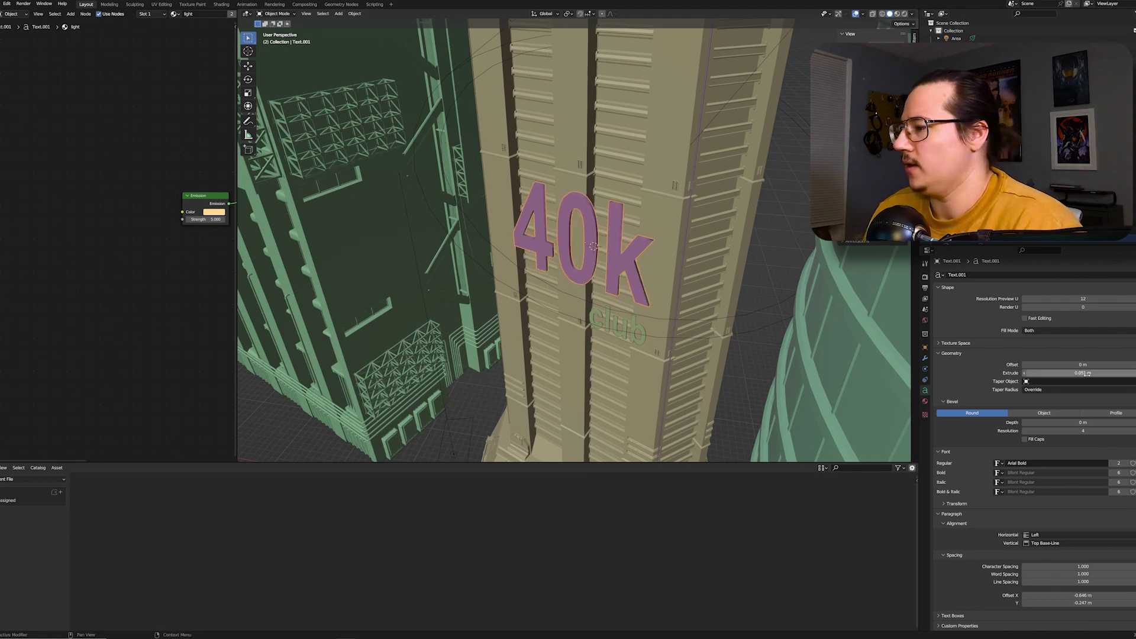
{"action": "middle_click_drag", "start_coordinate": [677, 305], "coordinate": [698, 289]}
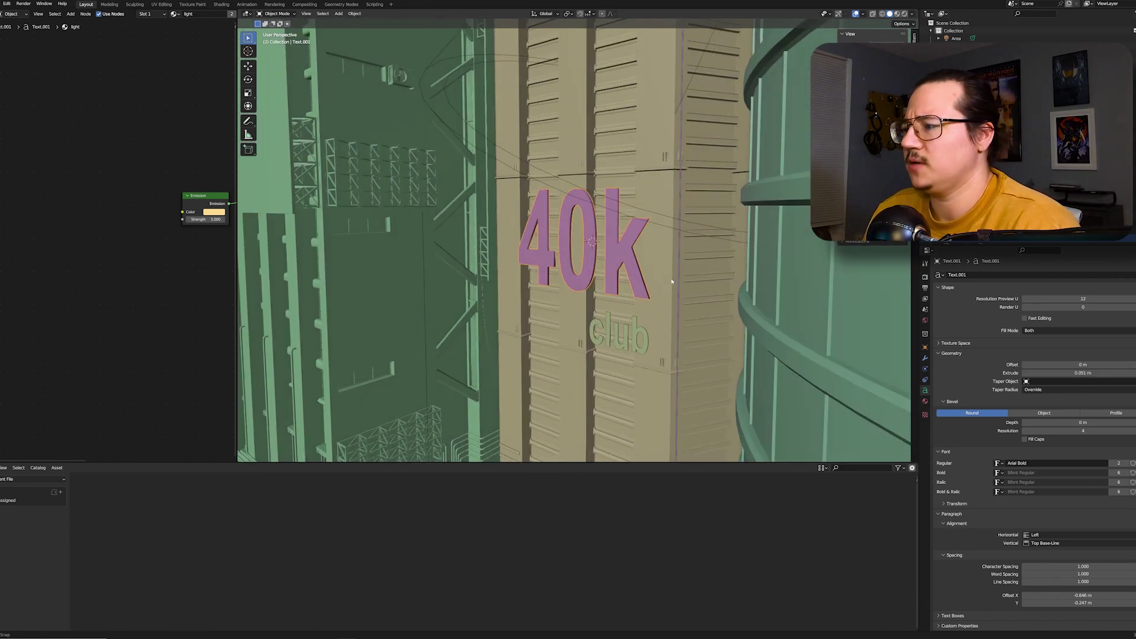
{"action": "left_click", "coordinate": [924, 401]}
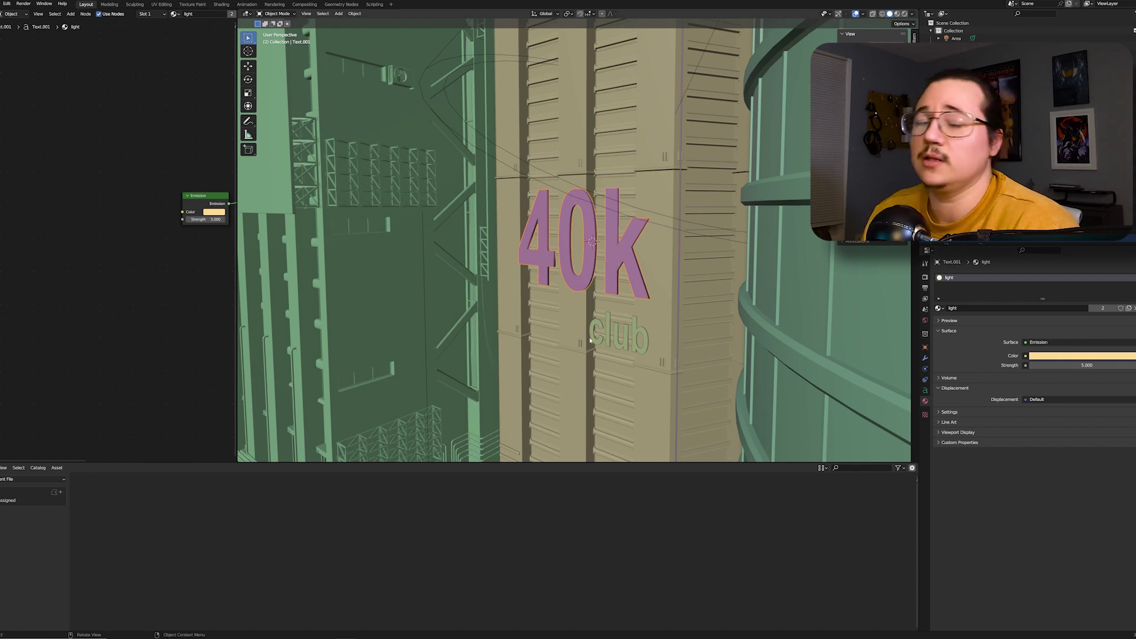
- Select the club text beneath the 40k sign and examine it along with the surrounding buildings
{"action": "scroll", "coordinate": [571, 330], "scroll_direction": "down", "scroll_amount": 3}
{"action": "middle_click_drag", "start_coordinate": [572, 330], "coordinate": [565, 313]}
{"action": "scroll", "coordinate": [571, 311], "scroll_direction": "down", "scroll_amount": 3}
{"action": "left_click", "coordinate": [594, 267]}
{"action": "scroll", "coordinate": [595, 267], "scroll_direction": "up", "scroll_amount": 3}
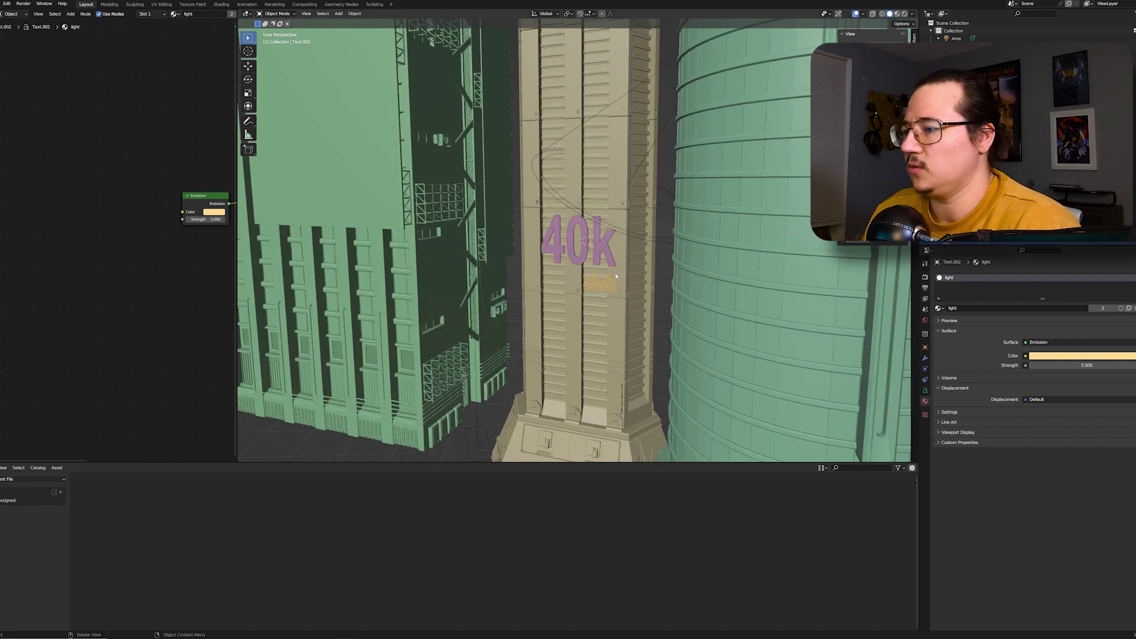
{"action": "scroll", "coordinate": [653, 324], "scroll_direction": "down", "scroll_amount": 3}
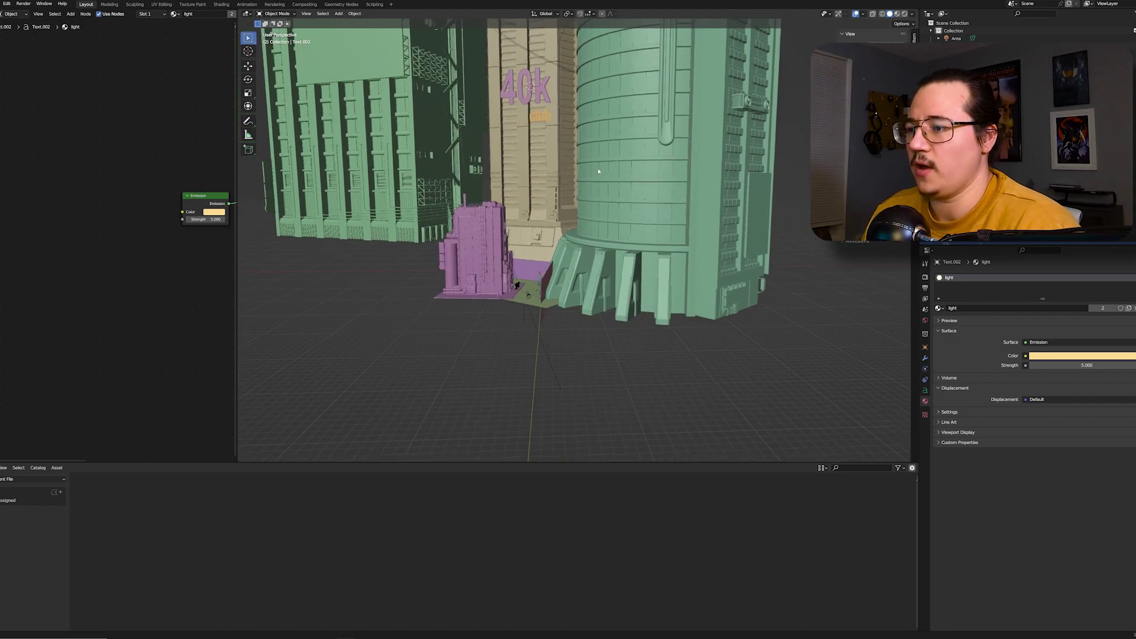
{"action": "middle_click_drag", "start_coordinate": [653, 323], "coordinate": [601, 259]}
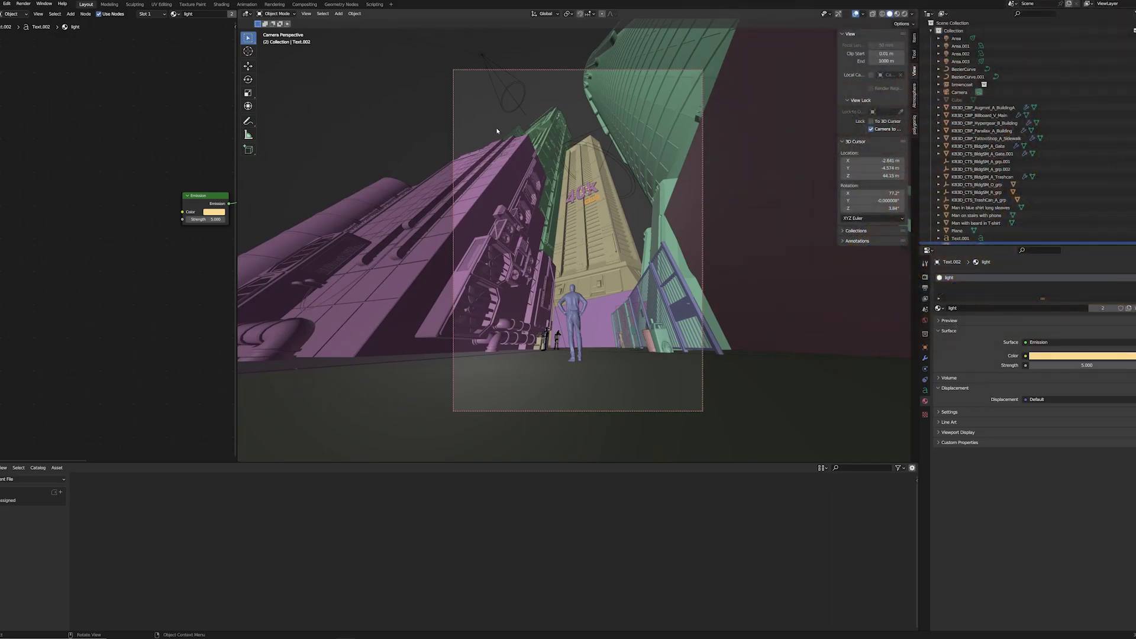
- Select the scene camera and set its focal length to 10 mm
{"action": "left_click", "coordinate": [511, 95]}
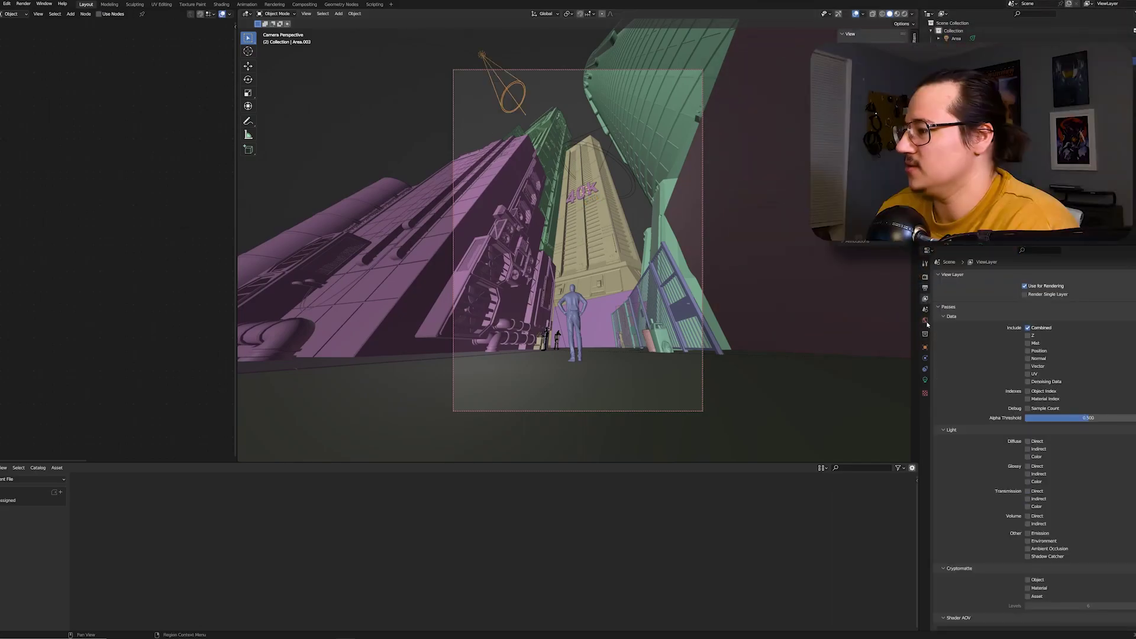
{"action": "left_click", "coordinate": [566, 69]}
{"action": "left_click", "coordinate": [924, 379]}
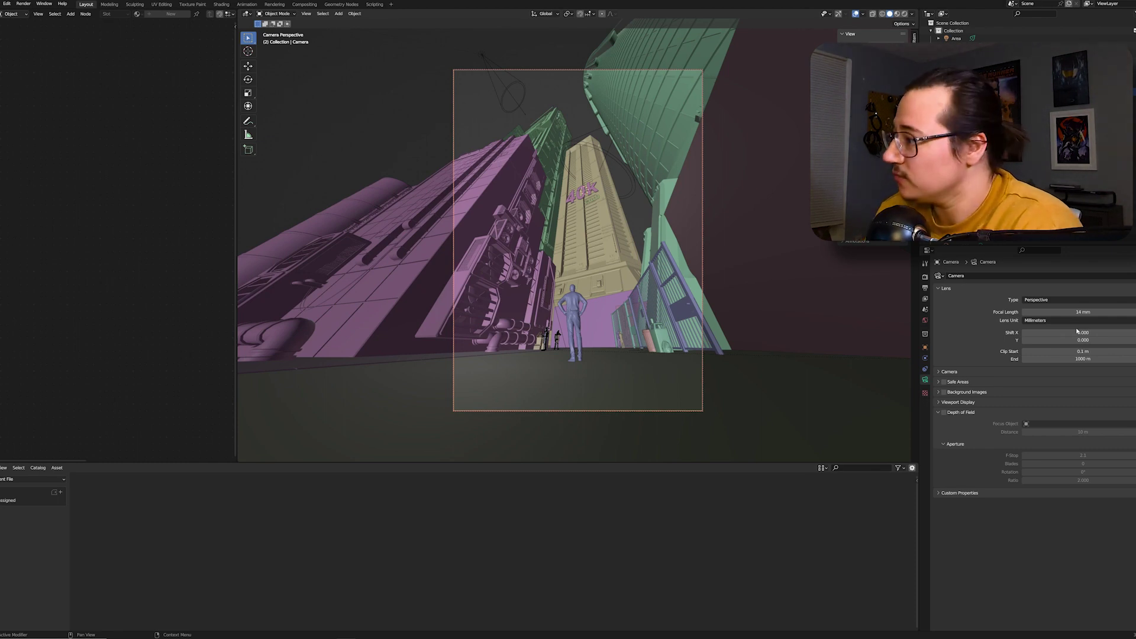
{"action": "left_click", "coordinate": [1086, 312]}
{"action": "key", "text": "Return"}
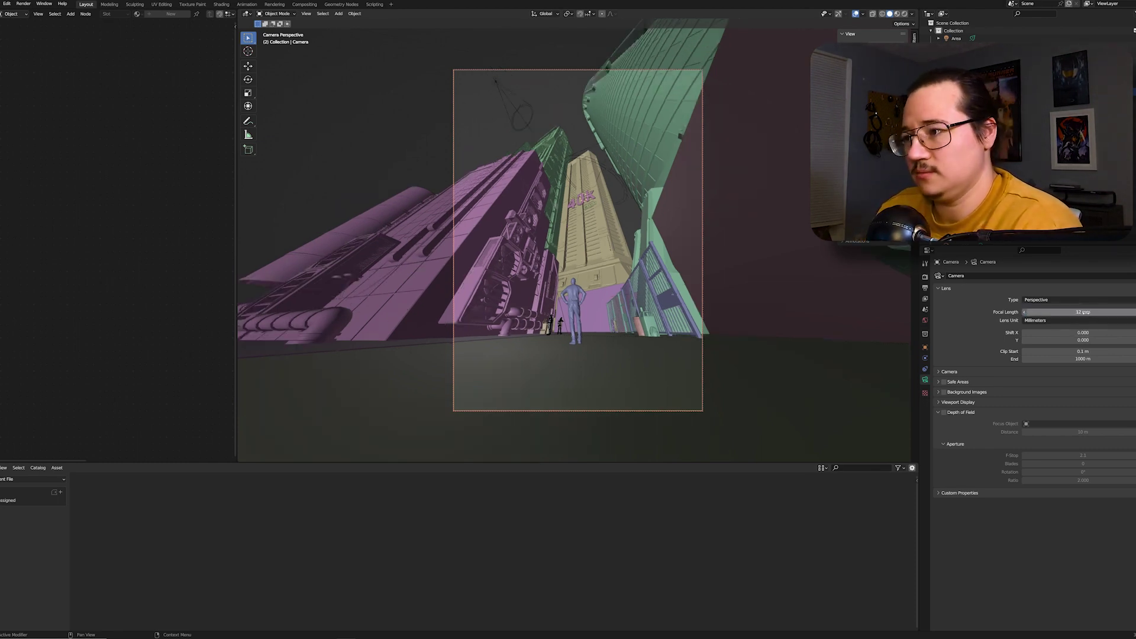
{"action": "left_click", "coordinate": [1084, 311]}
{"action": "type", "text": "10"}
{"action": "key", "text": "Return"}
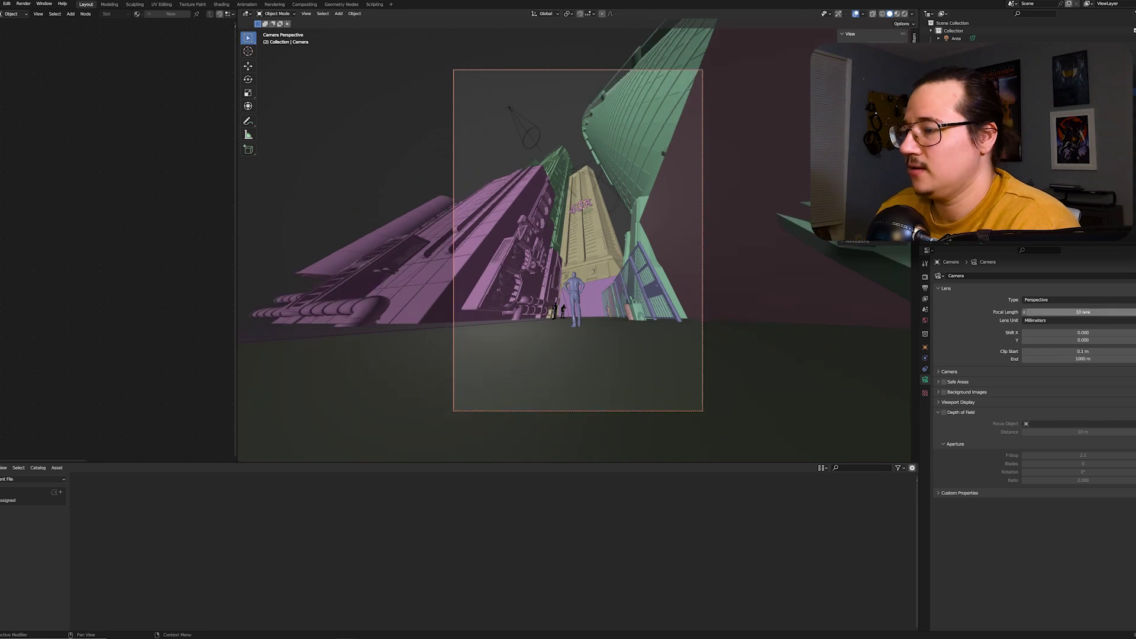
- Set the camera's focal length to 14 mm
{"action": "left_click", "coordinate": [1084, 312]}
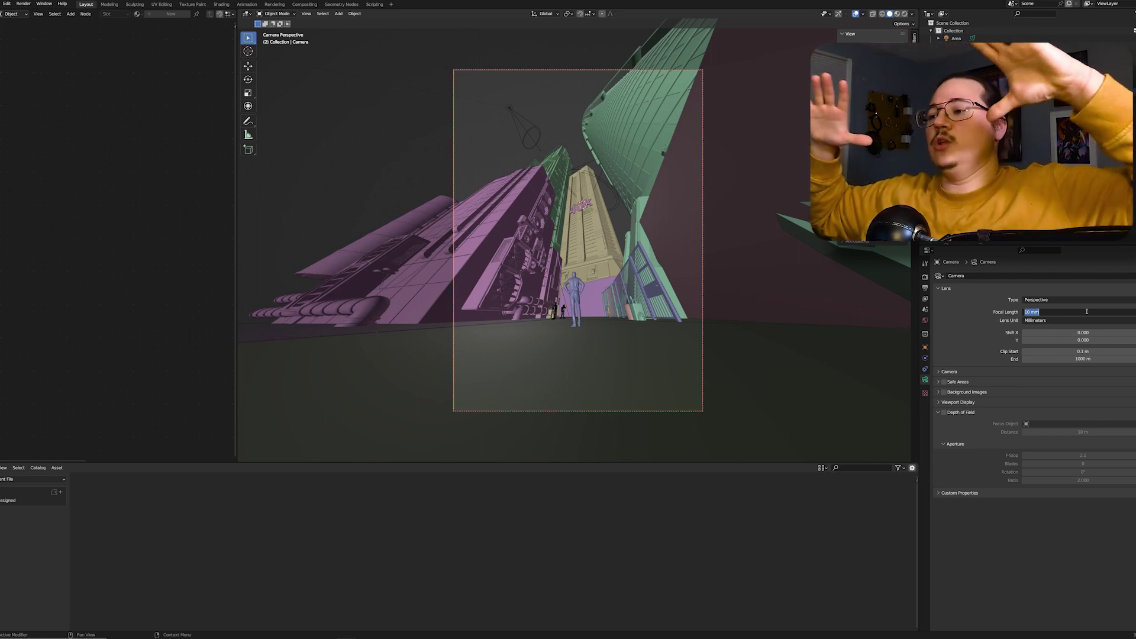
{"action": "type", "text": "14"}
{"action": "key", "text": "Return"}
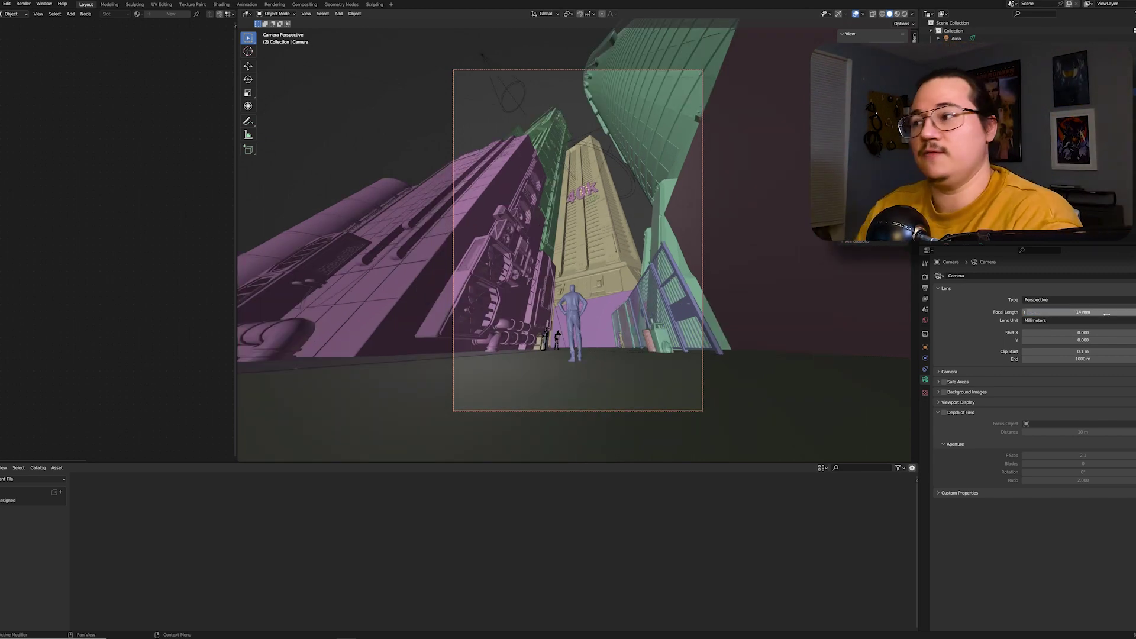
- Set the camera's focal length to 88 mm and reframe the shot on the tower with the 40k club sign
{"action": "left_click", "coordinate": [1106, 312]}
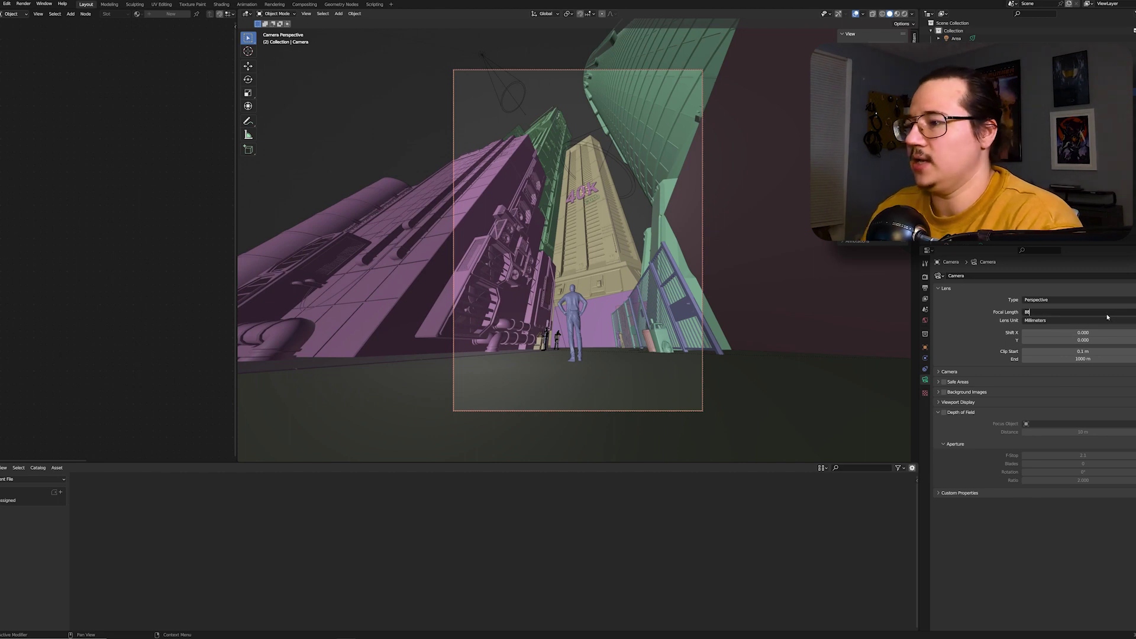
{"action": "type", "text": "88"}
{"action": "key", "text": "Return"}
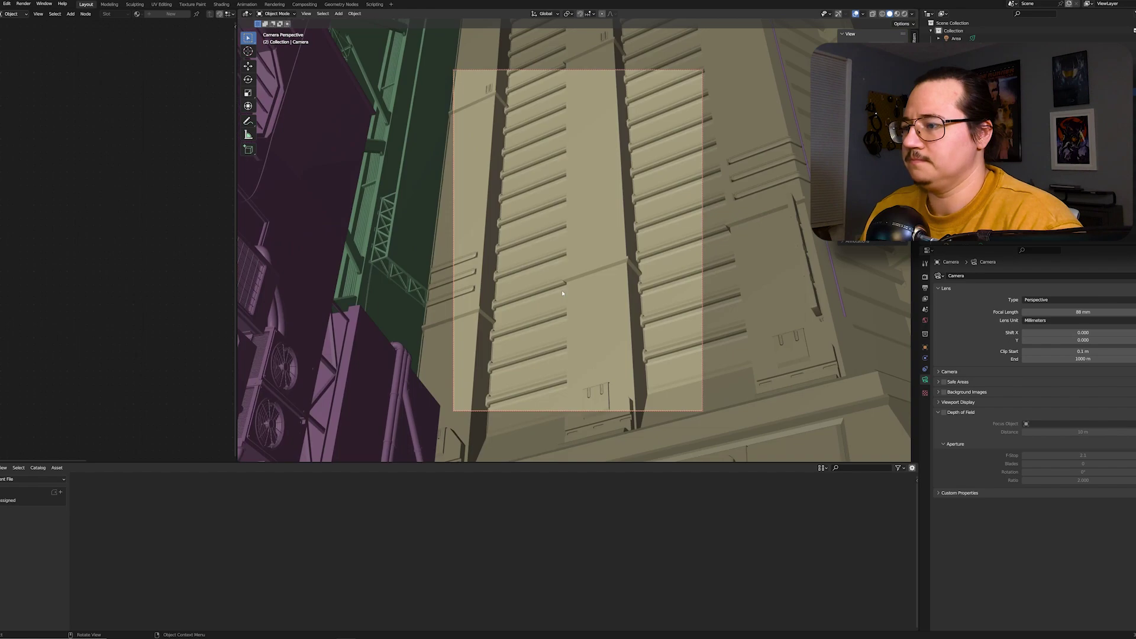
{"action": "middle_click_drag", "start_coordinate": [562, 293], "coordinate": [786, 191]}
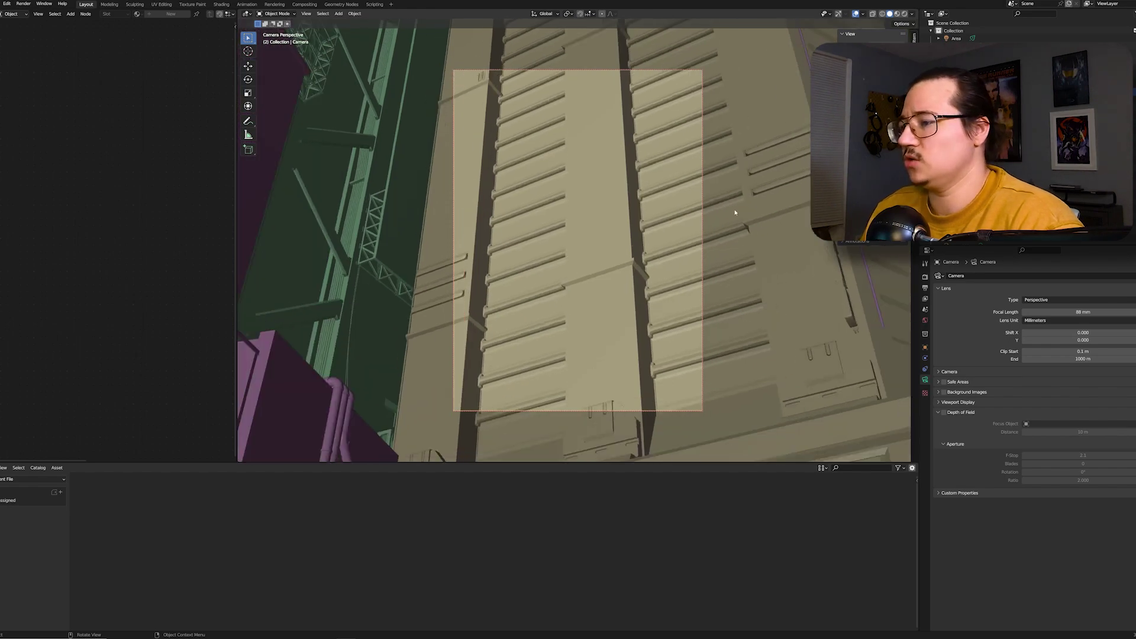
{"action": "scroll", "coordinate": [728, 213], "scroll_direction": "down", "scroll_amount": 6}
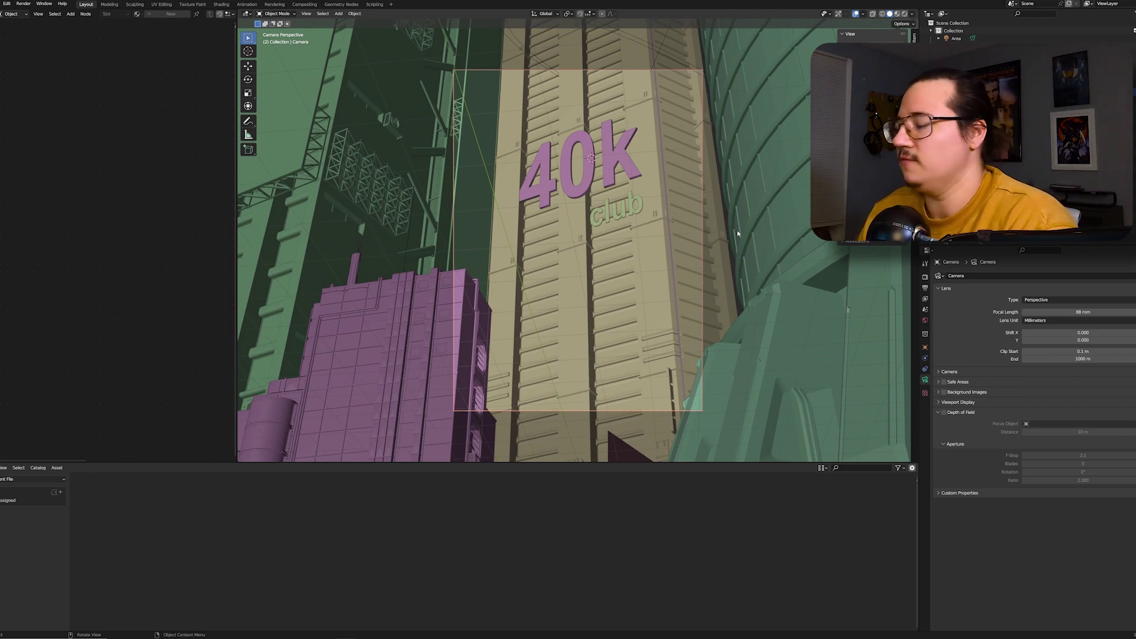
{"action": "middle_click_drag", "start_coordinate": [736, 231], "coordinate": [737, 264], "text": "ctrl"}
{"action": "scroll", "coordinate": [738, 267], "scroll_direction": "up", "scroll_amount": 6}
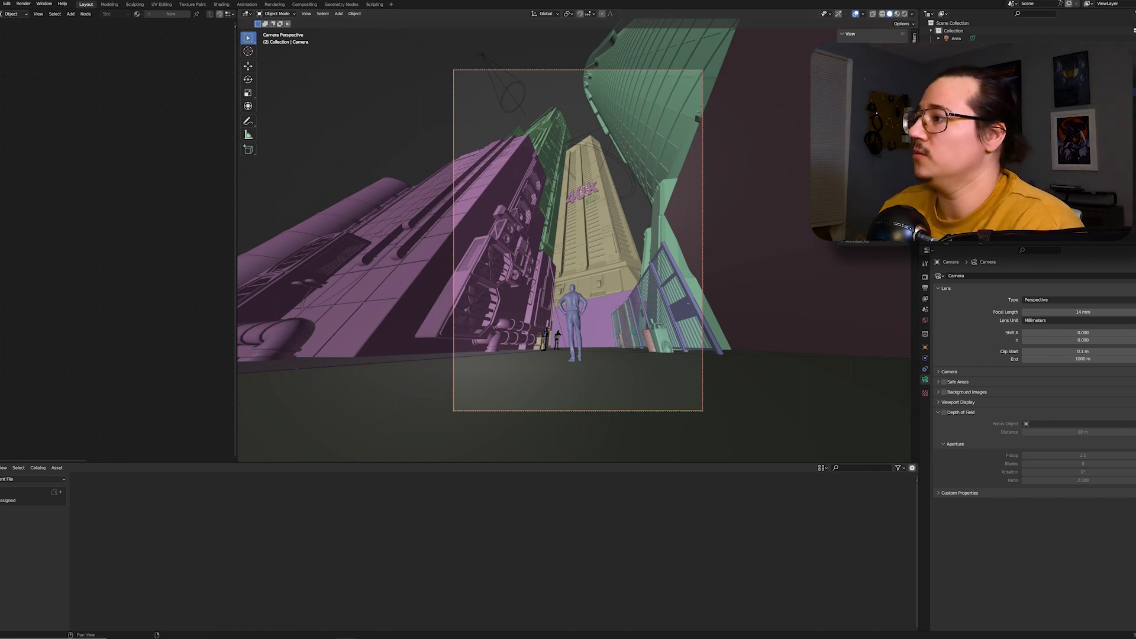
- Select the large volume cube enclosing the city and inspect the Volume Scatter node in its material
{"action": "left_click", "coordinate": [379, 118]}
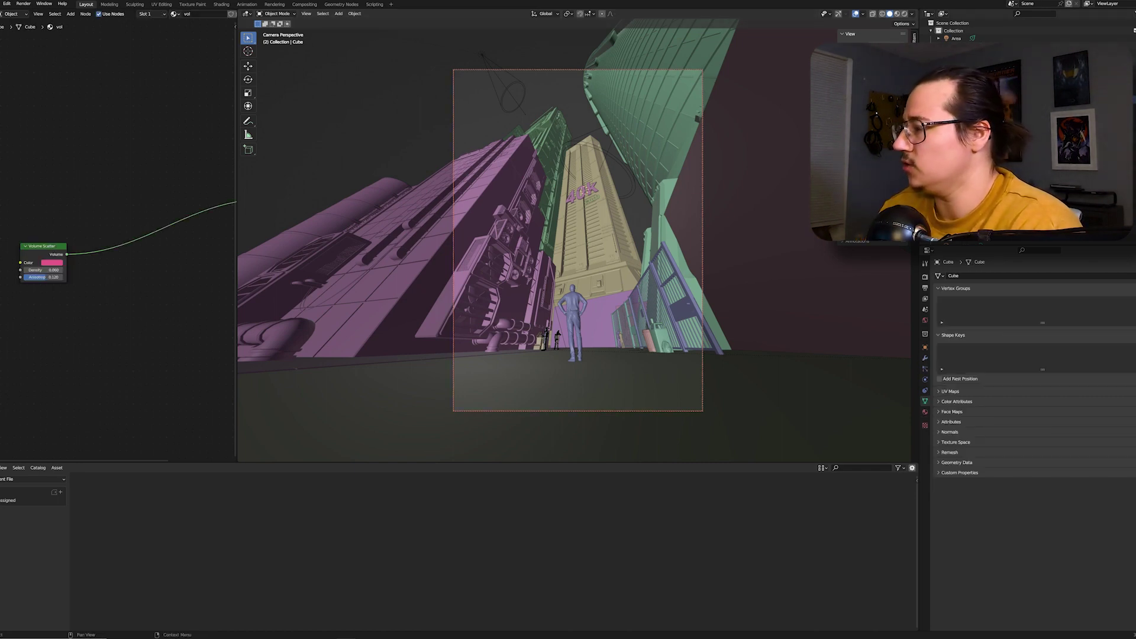
{"action": "middle_click_drag", "start_coordinate": [120, 212], "coordinate": [148, 230]}
{"action": "scroll", "coordinate": [153, 296], "scroll_direction": "up", "scroll_amount": 2}
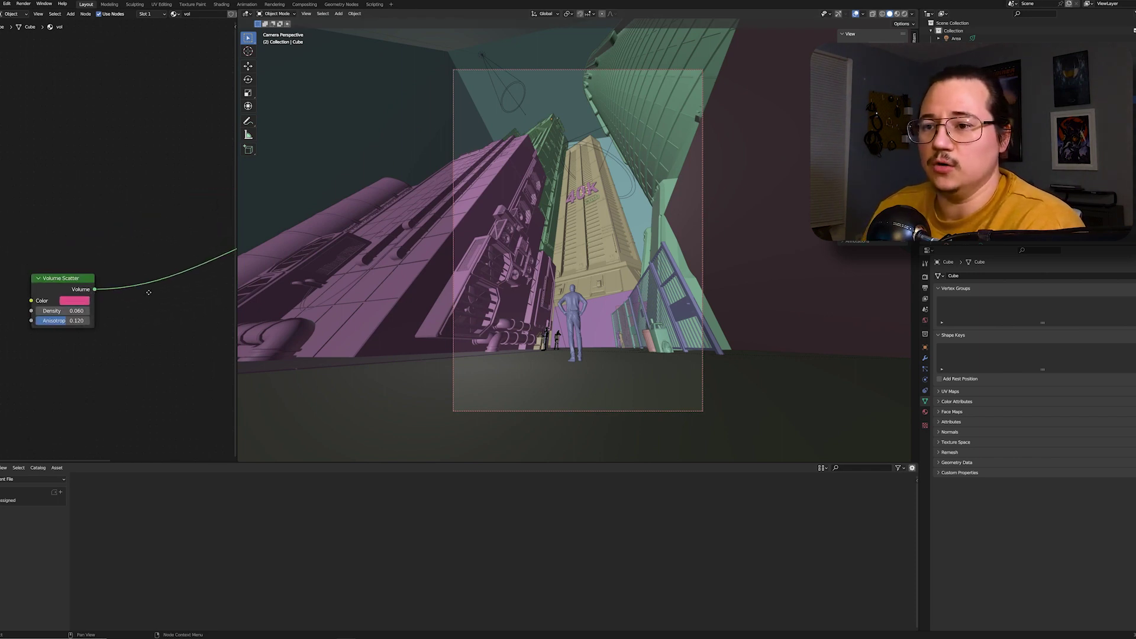
{"action": "middle_click_drag", "start_coordinate": [153, 296], "coordinate": [10, 315]}
{"action": "middle_click_drag", "start_coordinate": [132, 286], "coordinate": [184, 311]}
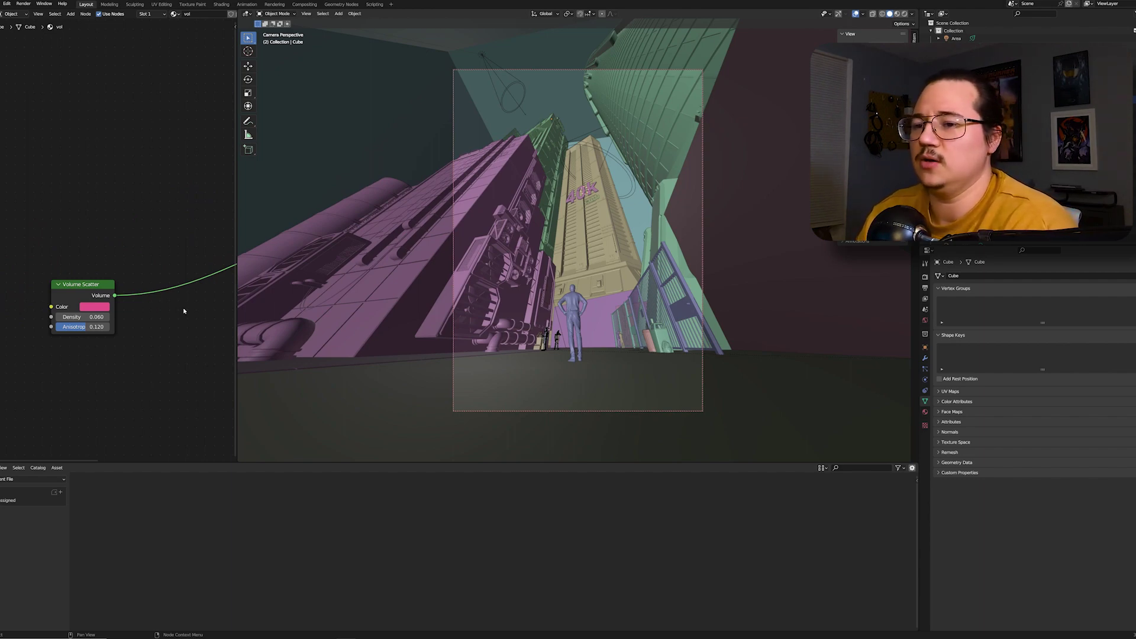
{"action": "middle_click_drag", "start_coordinate": [183, 311], "coordinate": [119, 344]}
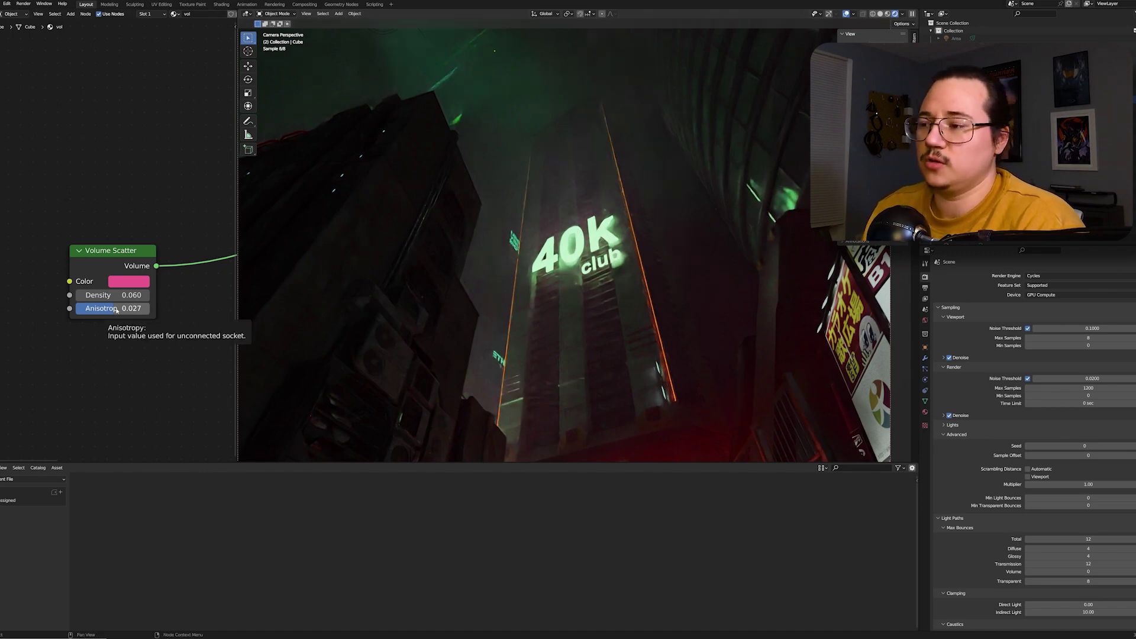
- Set the Volume Scatter node's anisotropy to 0.6
{"action": "left_click", "coordinate": [116, 309]}
{"action": "type", "text": "0.6"}
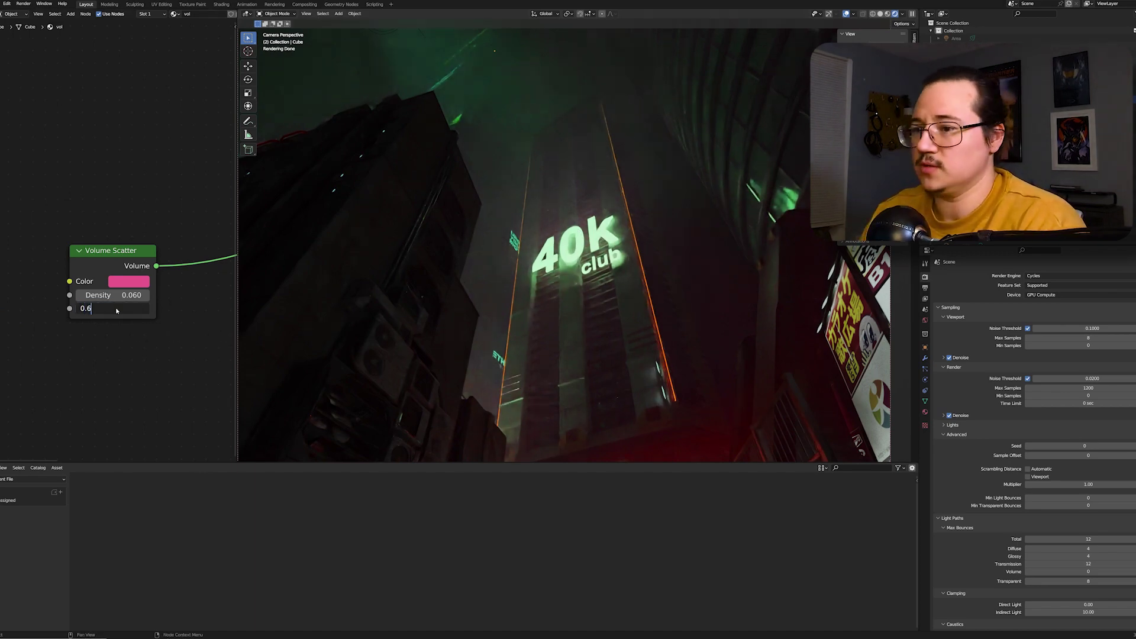
{"action": "key", "text": "Return"}
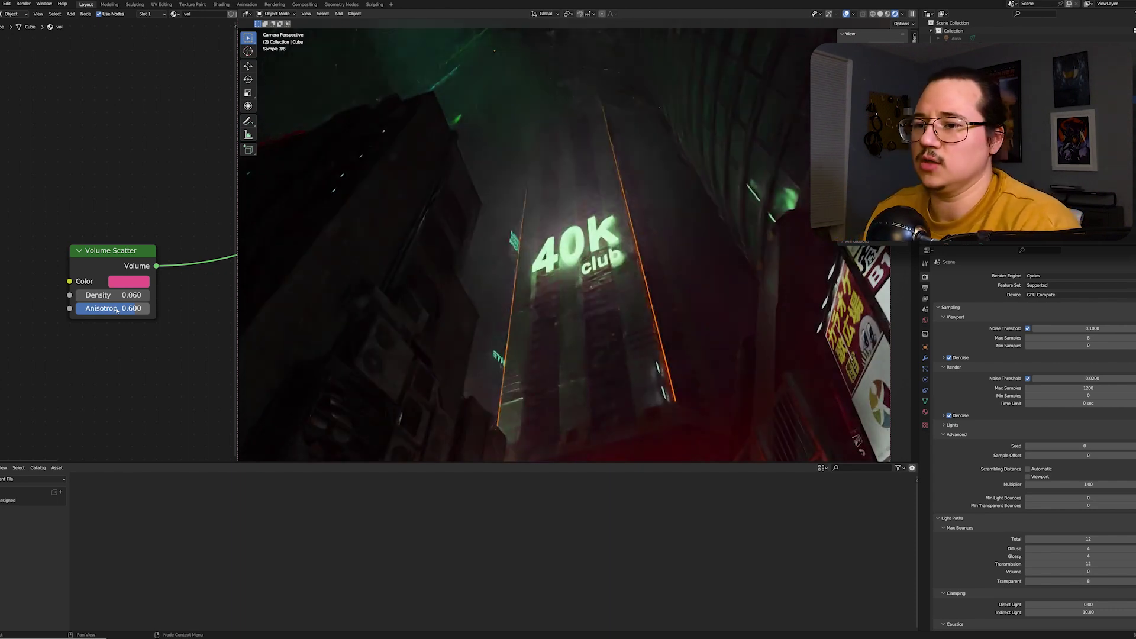
- Lower the Volume Scatter anisotropy to -0.067 and check the fog across the full camera frame
{"action": "mouse_move", "coordinate": [124, 308]}
{"action": "left_mouse_down"}
{"action": "mouse_move", "coordinate": [98, 308]}
{"action": "mouse_move", "coordinate": [111, 309]}
{"action": "left_mouse_up"}
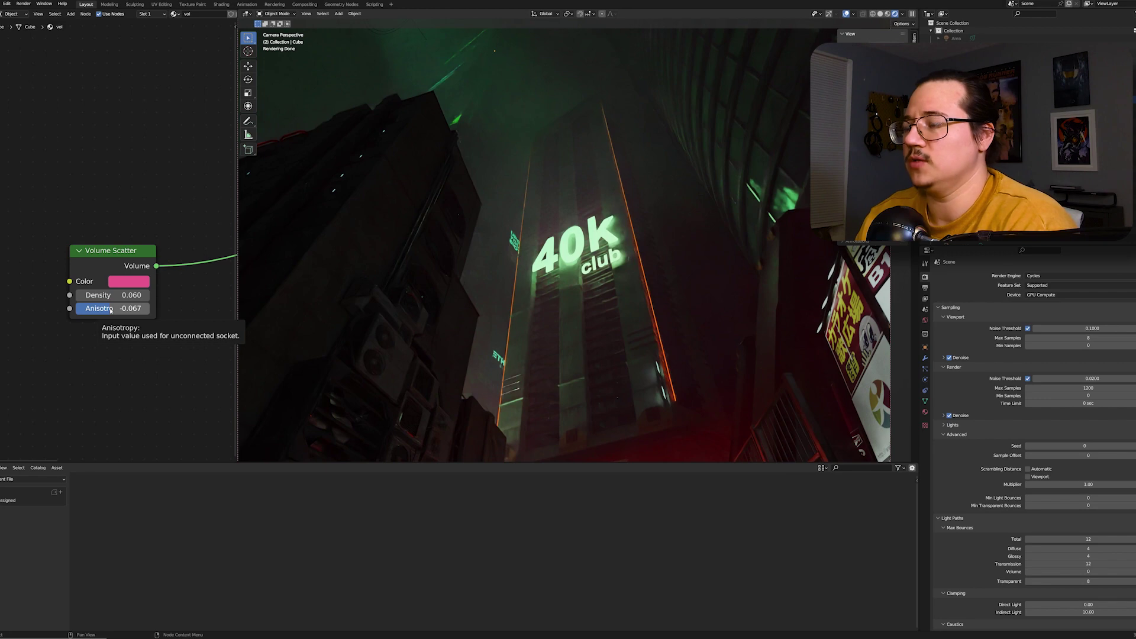
{"action": "scroll", "coordinate": [604, 240], "scroll_direction": "down", "scroll_amount": 3}
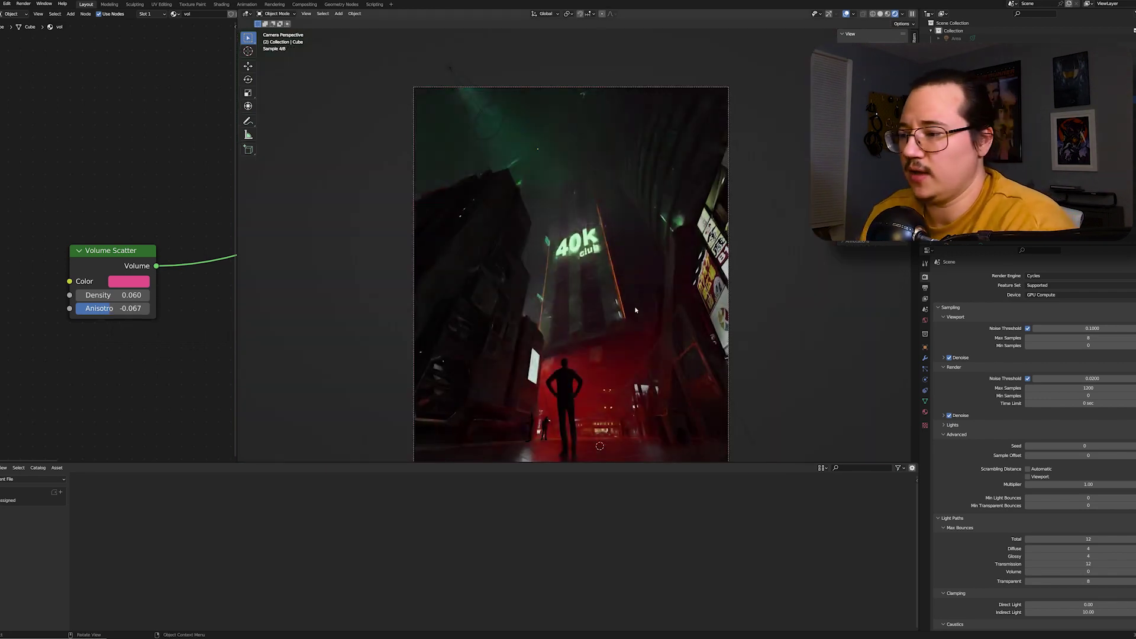
{"action": "scroll", "coordinate": [617, 417], "scroll_direction": "down", "scroll_amount": 1}
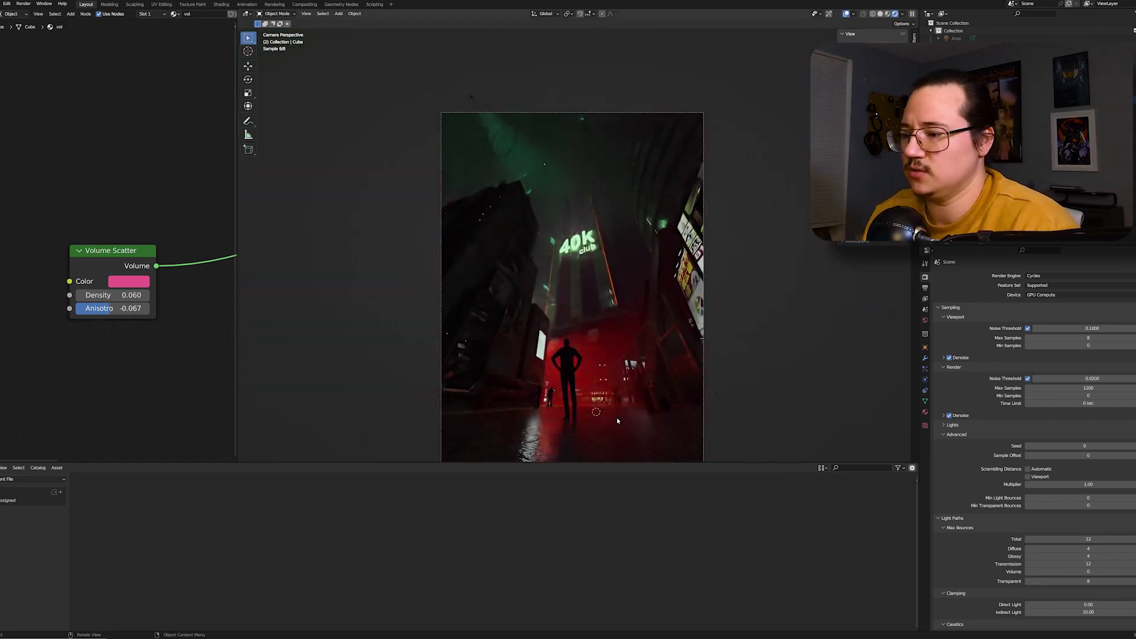
- Select the asphalt ground, then the Tokyo Cyberpunk 2 (82) image plane, and examine the plane up close outside the camera view
{"action": "left_click", "coordinate": [627, 432]}
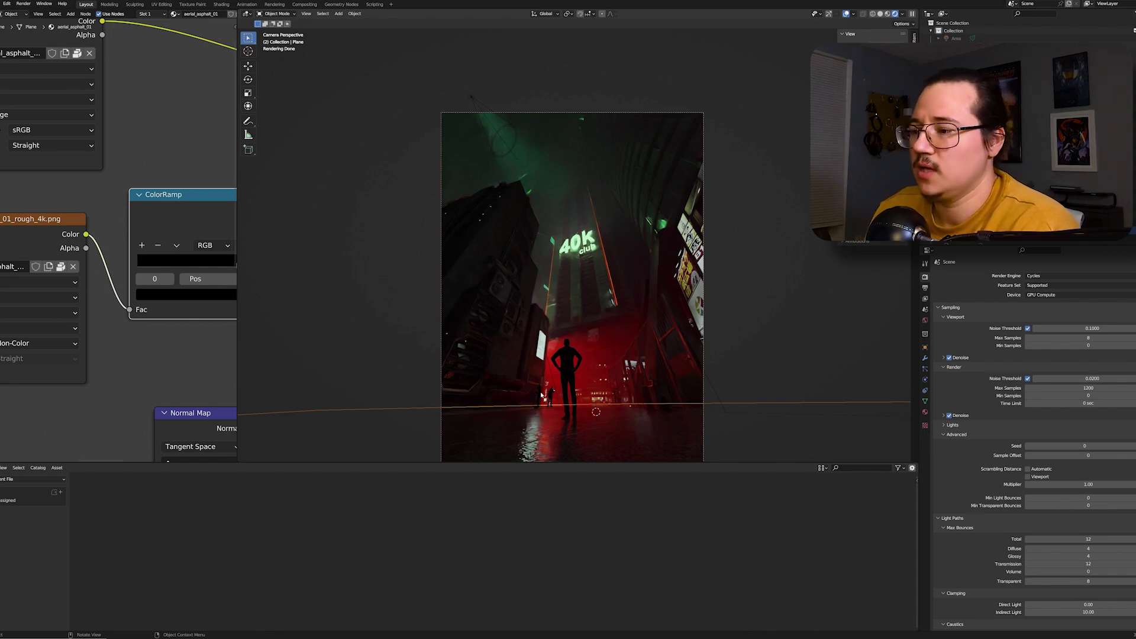
{"action": "left_click", "coordinate": [714, 372]}
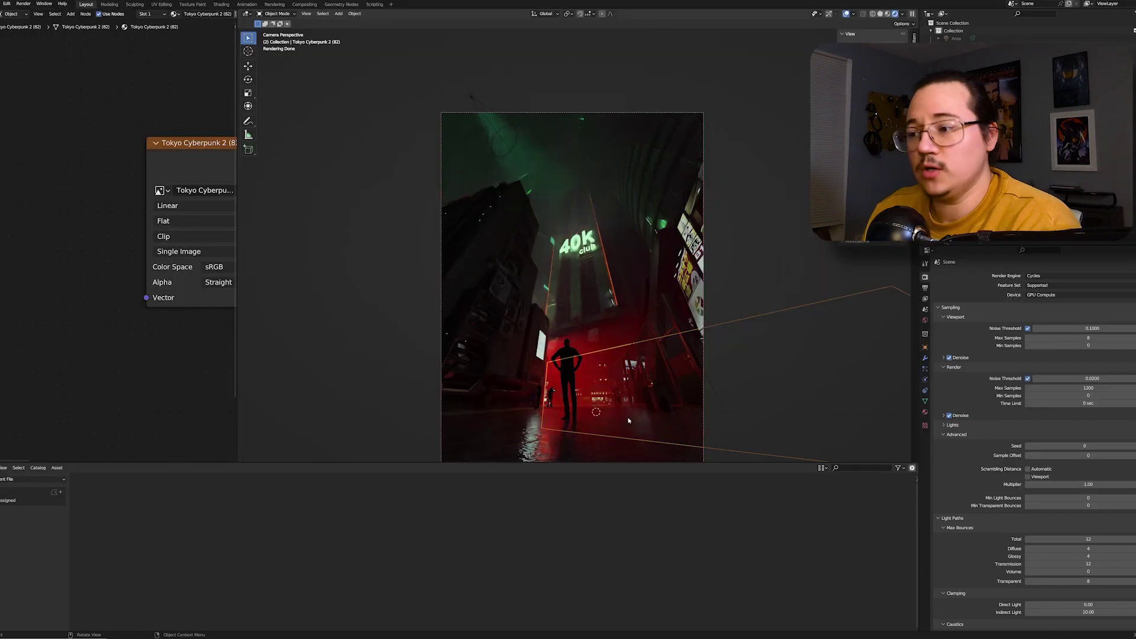
{"action": "key", "text": "KP_0"}
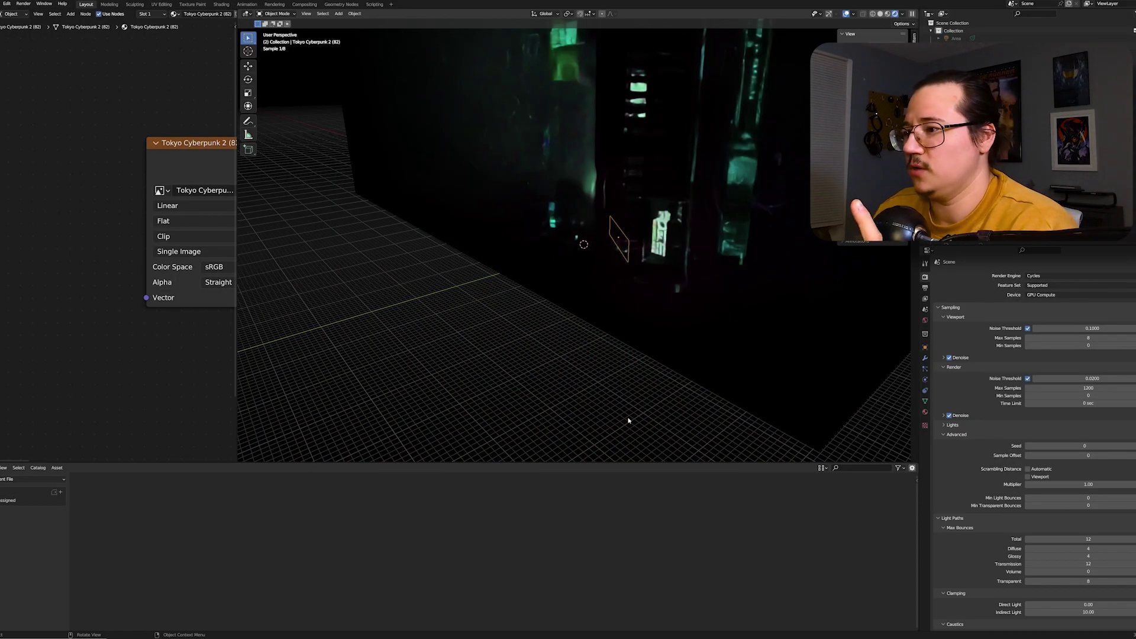
{"action": "key", "text": "KP_Decimal"}
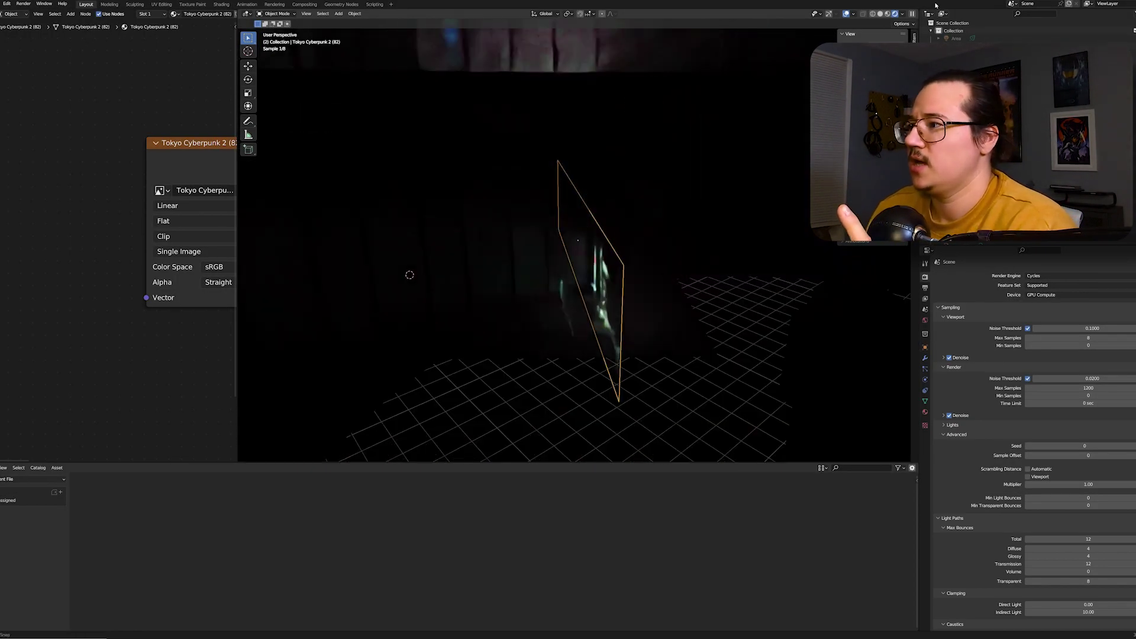
{"action": "middle_click_drag", "start_coordinate": [567, 248], "coordinate": [651, 278], "text": "shift"}
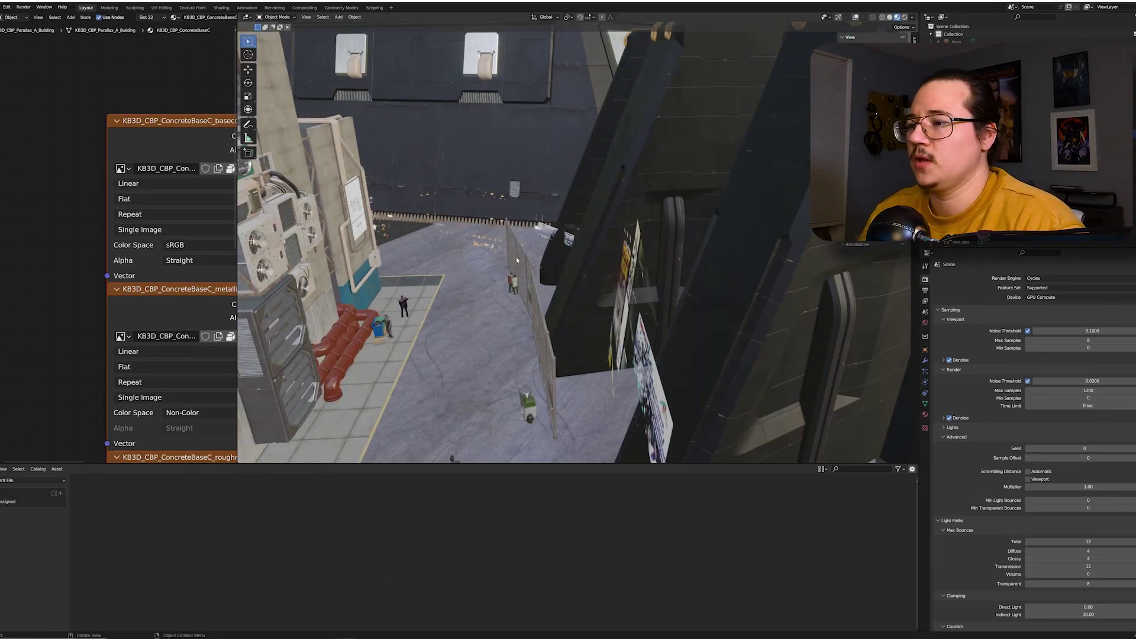
- Select the Tokyo Cyberpunk 2 (152) image plane, show the viewport overlays, and inspect its material's emission and alpha connections
{"action": "left_click", "coordinate": [638, 296]}
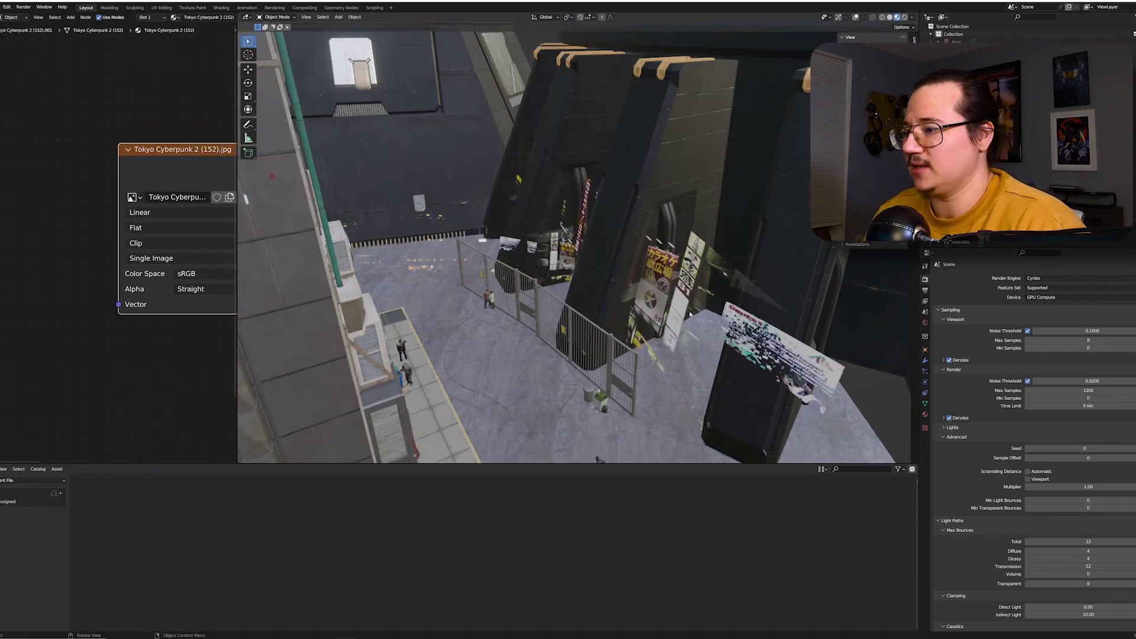
{"action": "left_click", "coordinate": [854, 17]}
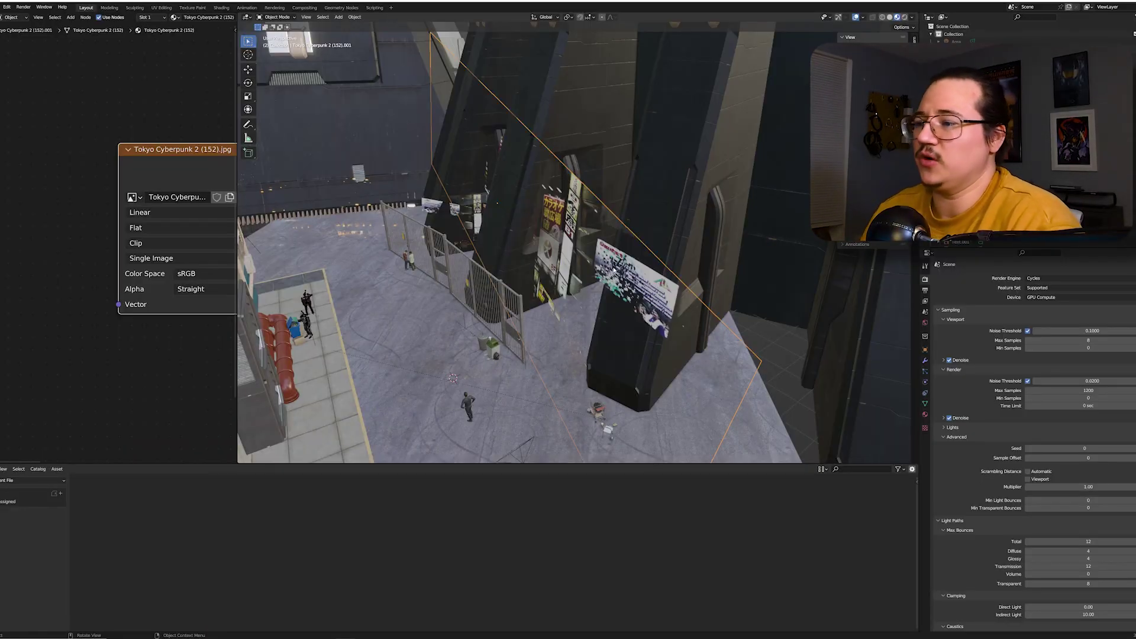
{"action": "middle_click_drag", "start_coordinate": [591, 379], "coordinate": [680, 314]}
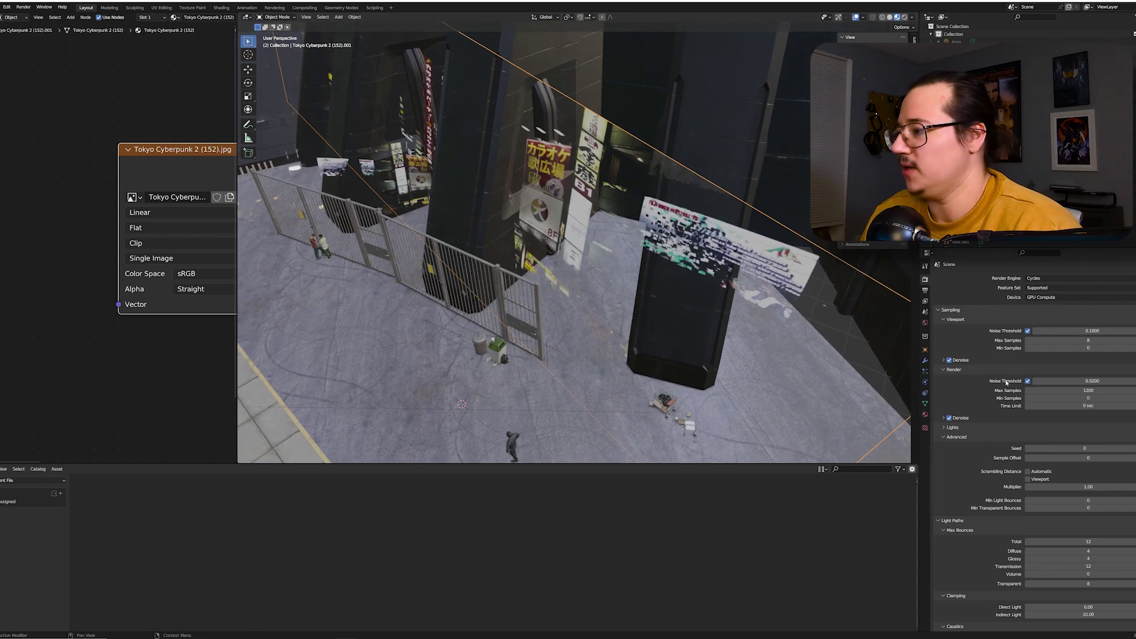
{"action": "left_click", "coordinate": [925, 414]}
{"action": "middle_click_drag", "start_coordinate": [230, 307], "coordinate": [83, 280]}
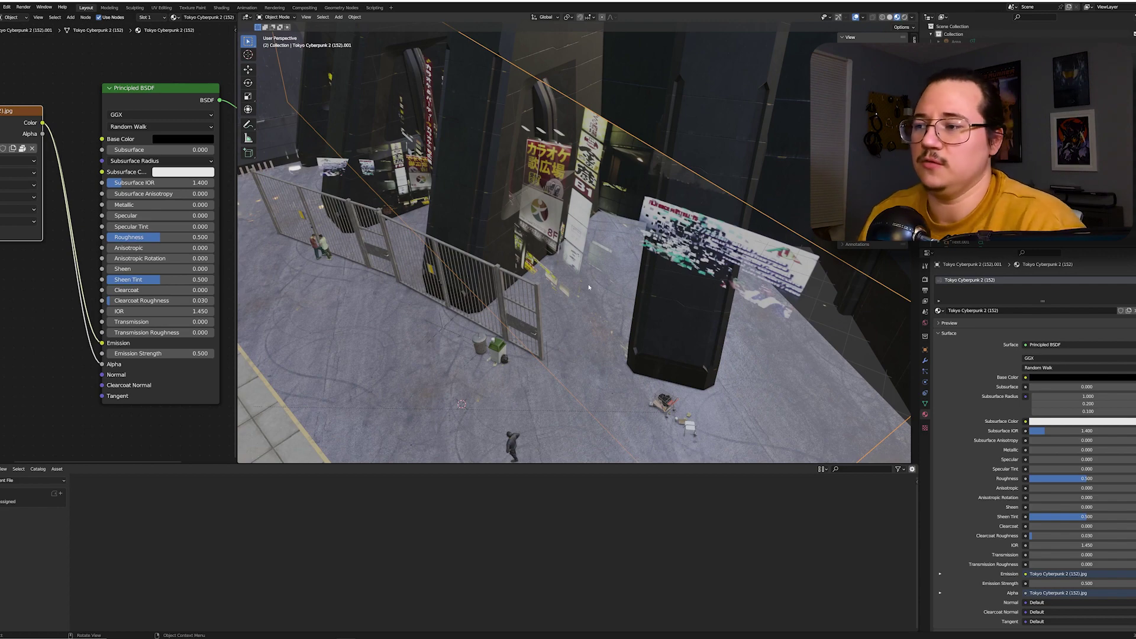
- Look over the street and surrounding buildings from several angles, then return to the camera view
{"action": "middle_click_drag", "start_coordinate": [524, 283], "coordinate": [668, 344]}
{"action": "middle_click_drag", "start_coordinate": [557, 302], "coordinate": [671, 344]}
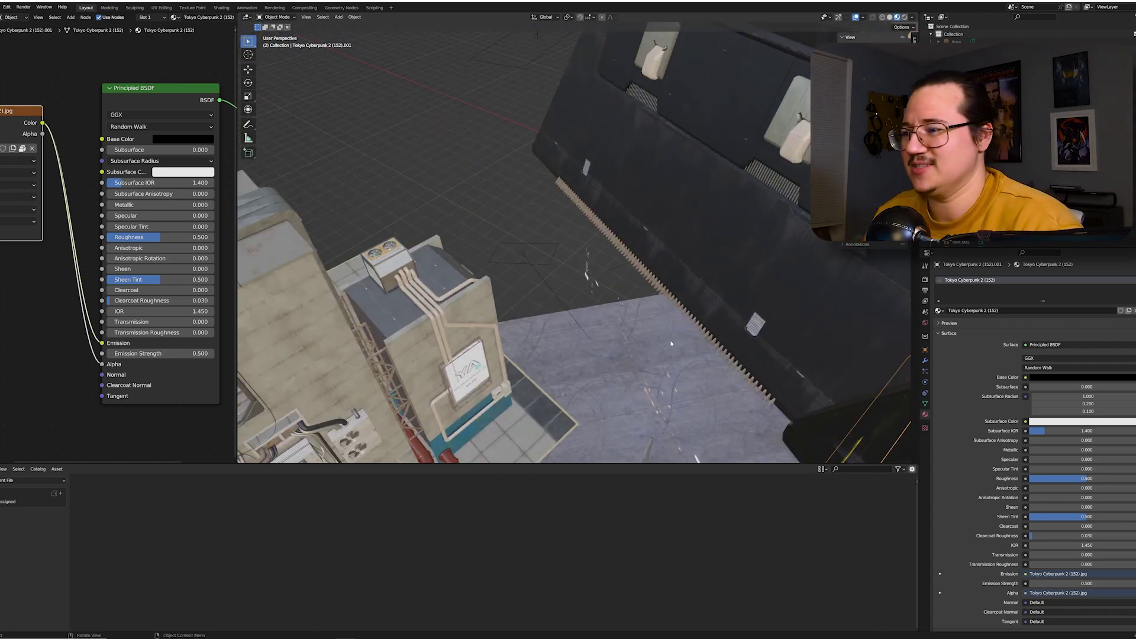
{"action": "middle_click_drag", "start_coordinate": [671, 343], "coordinate": [717, 317]}
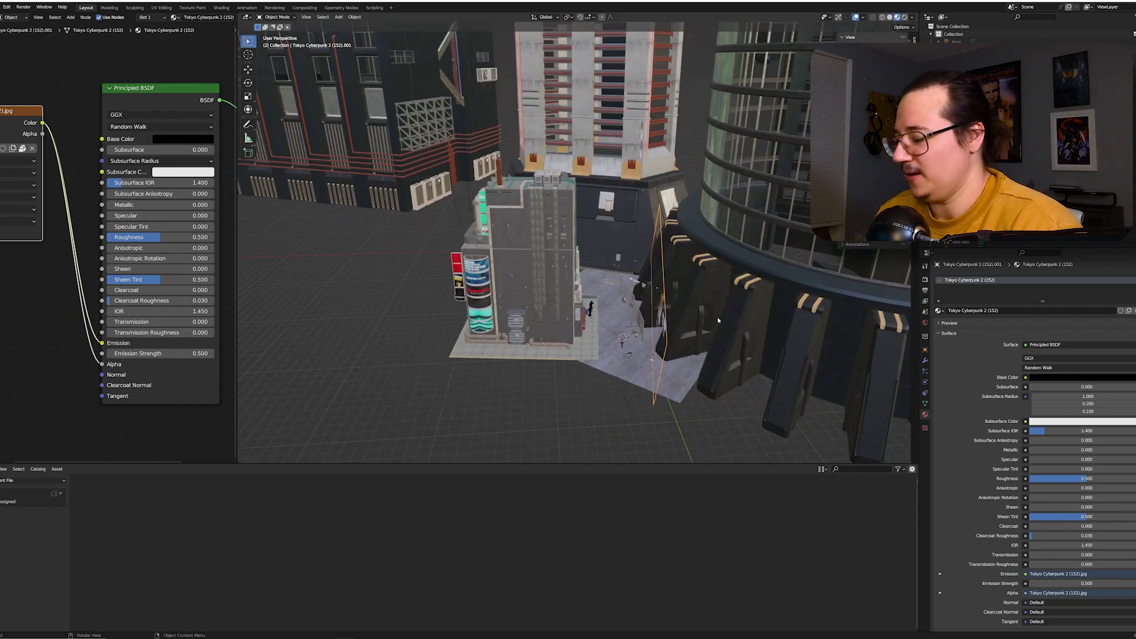
{"action": "key", "text": "KP_0"}
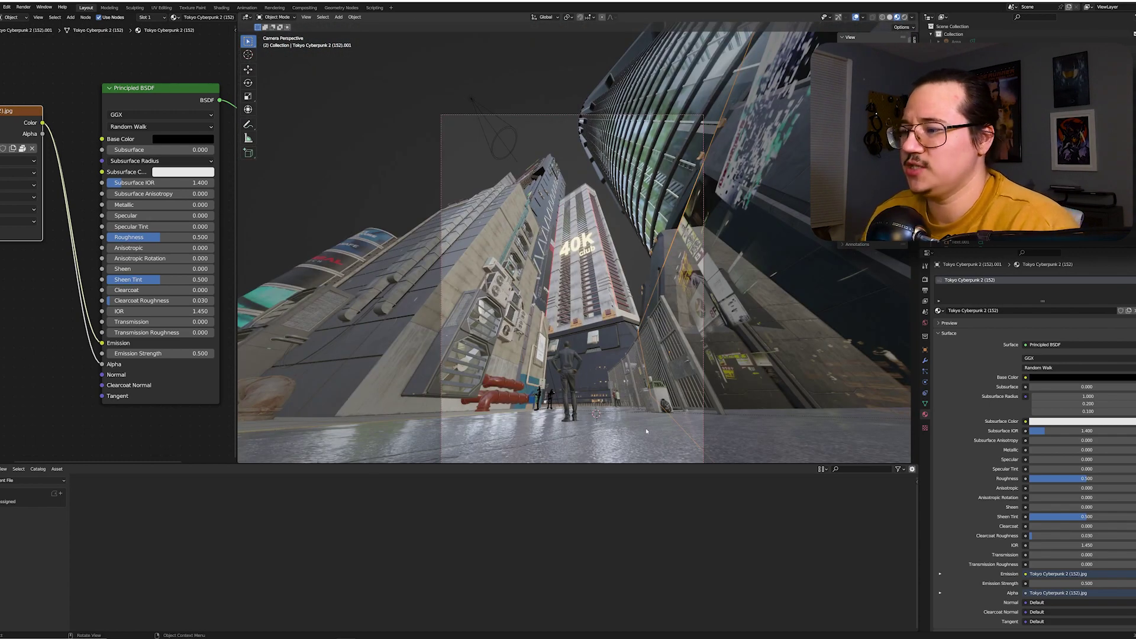